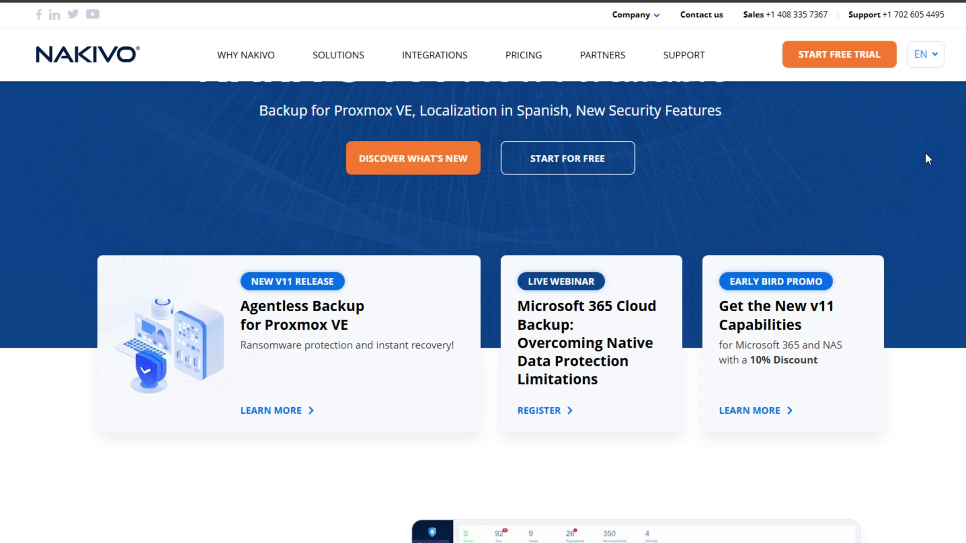
Open the Agentless Backup for Proxmox VE page and scroll through its benefits and features.
scroll(925, 154, down, 1)
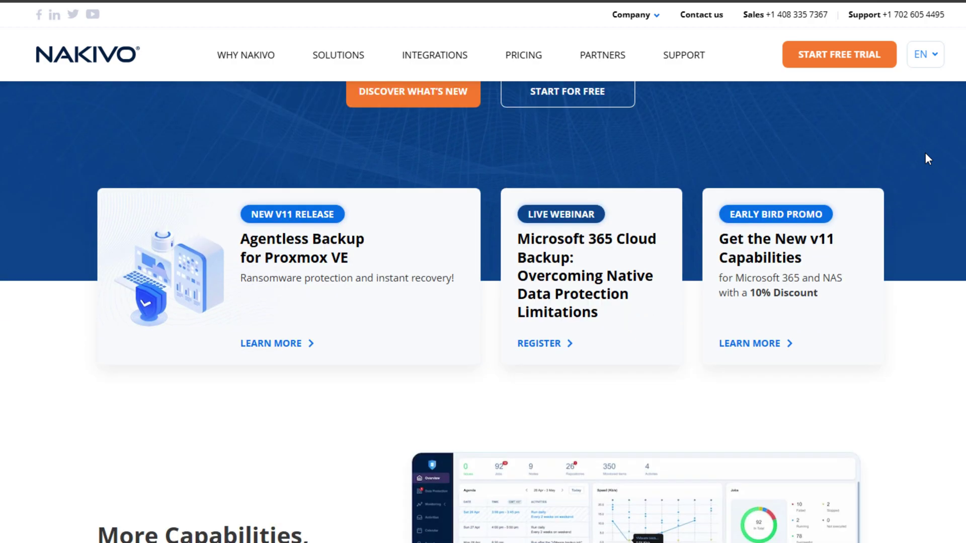
scroll(928, 159, down, 1)
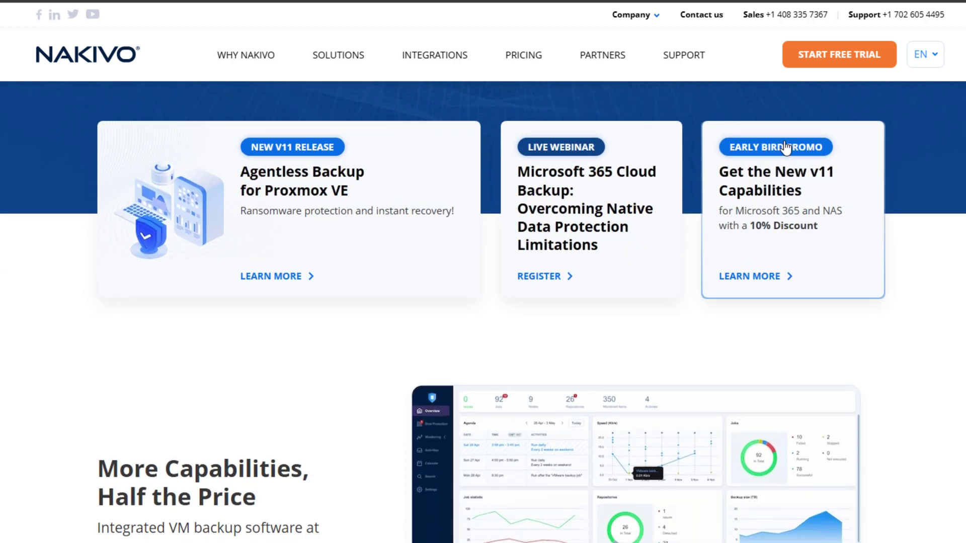
click(325, 151)
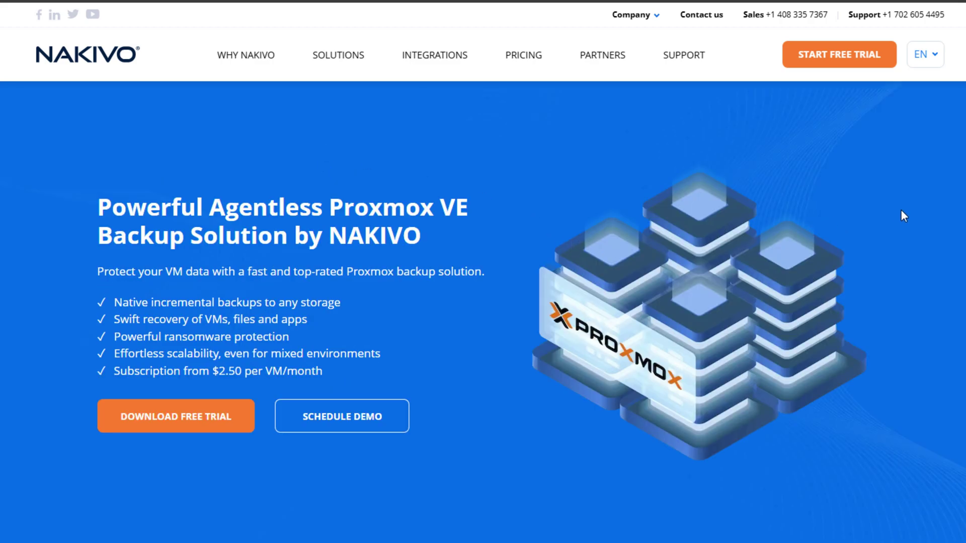
scroll(901, 210, down, 1)
scroll(900, 210, down, 4)
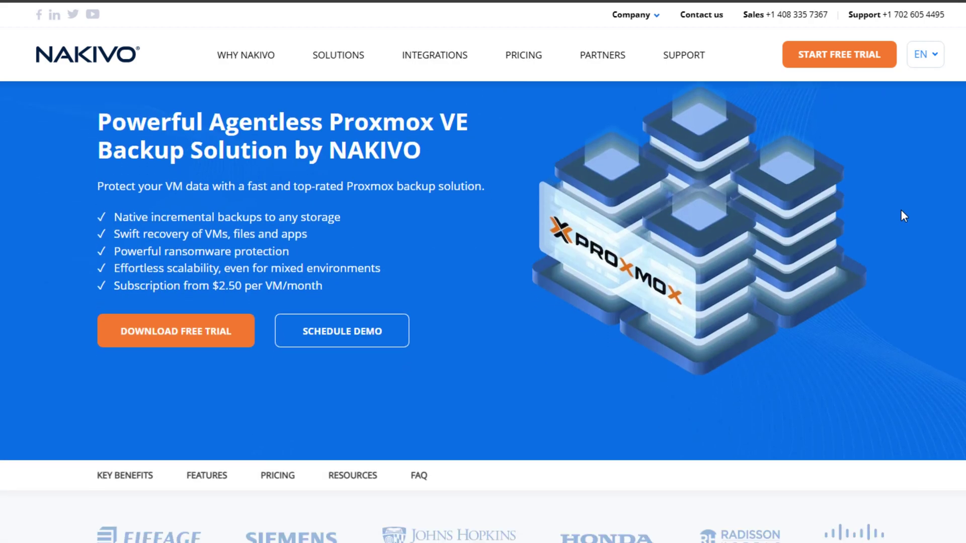
scroll(902, 210, down, 4)
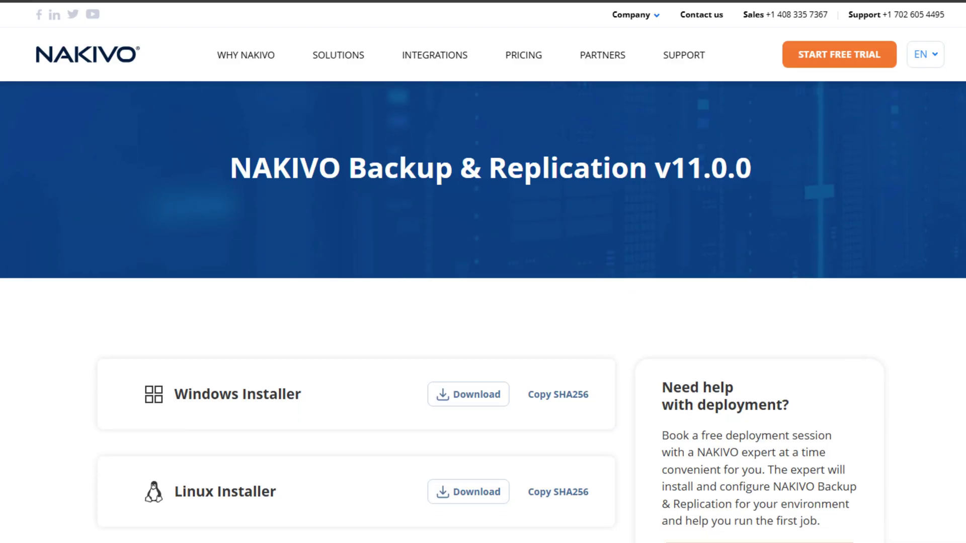
Expand the VMware Virtual Appliance download options on the v11.0.0 download page.
scroll(483, 317, down, 2)
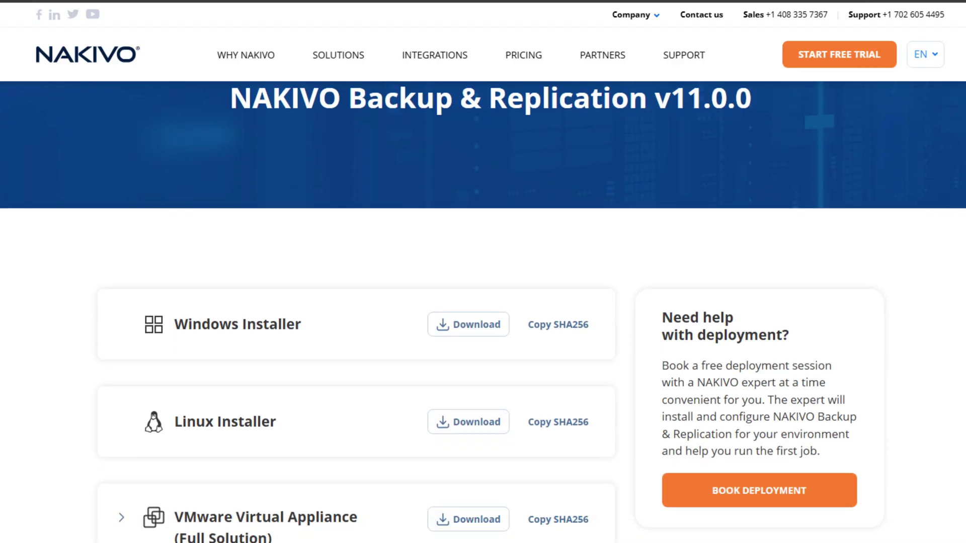
scroll(483, 317, down, 2)
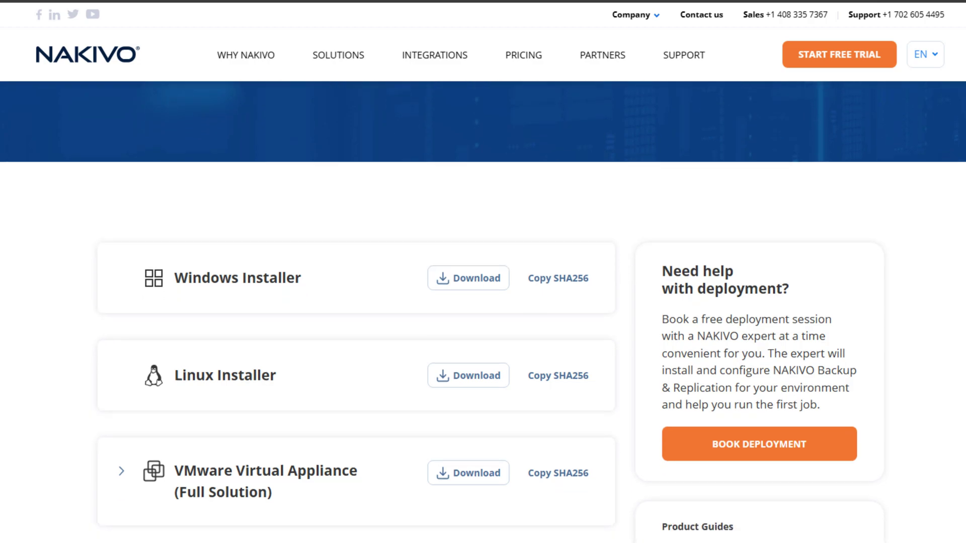
scroll(483, 310, down, 2)
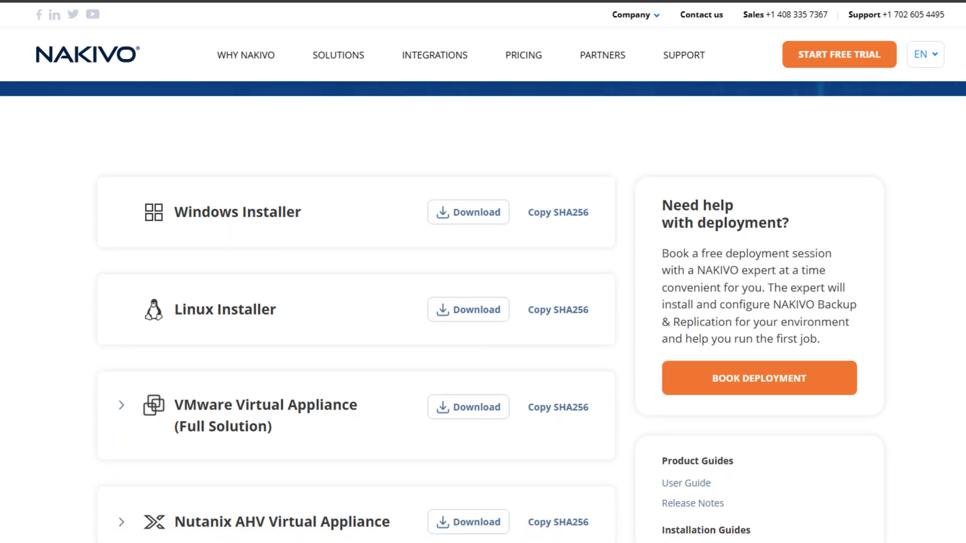
Expand Installer for NAS to list the QNAP, Synology, ASUSTOR, NETGEAR and FreeNAS packages.
scroll(483, 309, down, 1)
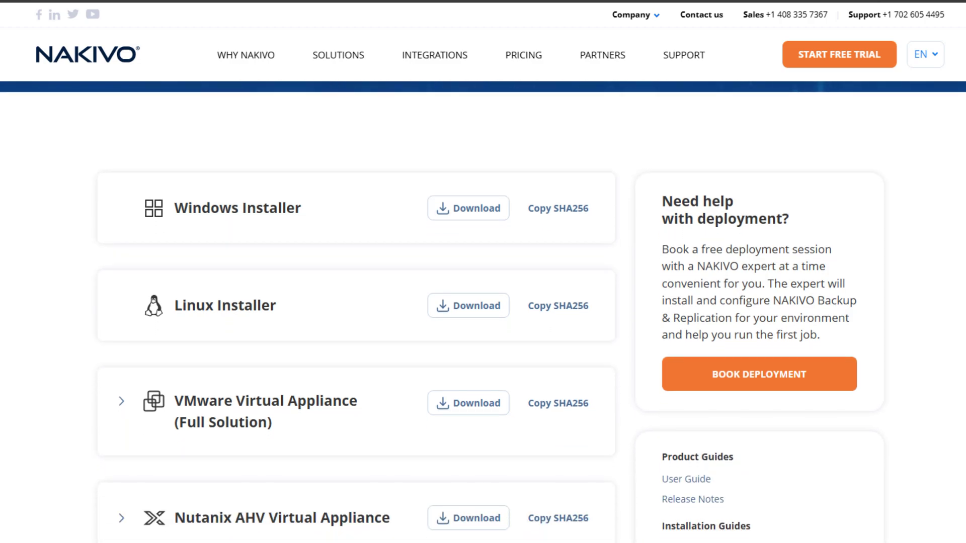
click(121, 405)
scroll(245, 461, down, 2)
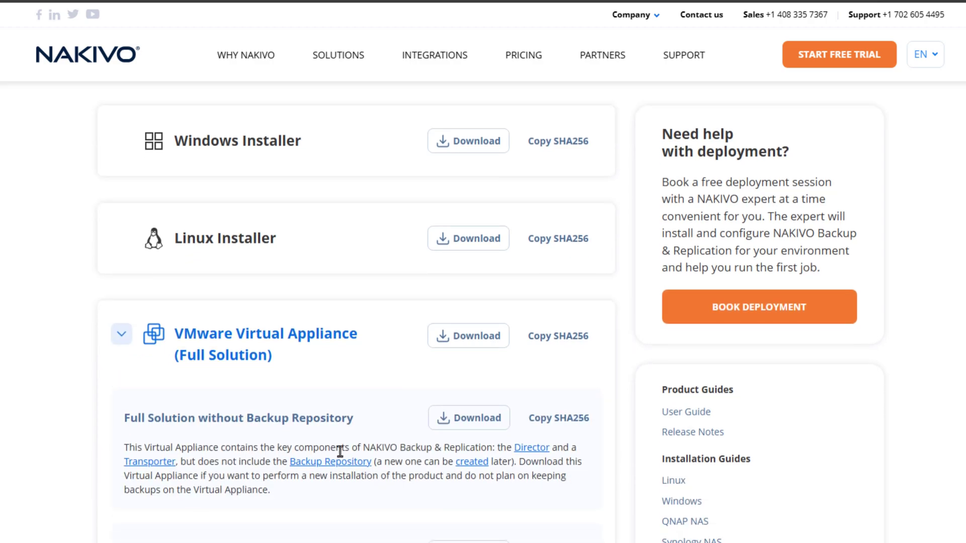
scroll(340, 451, down, 3)
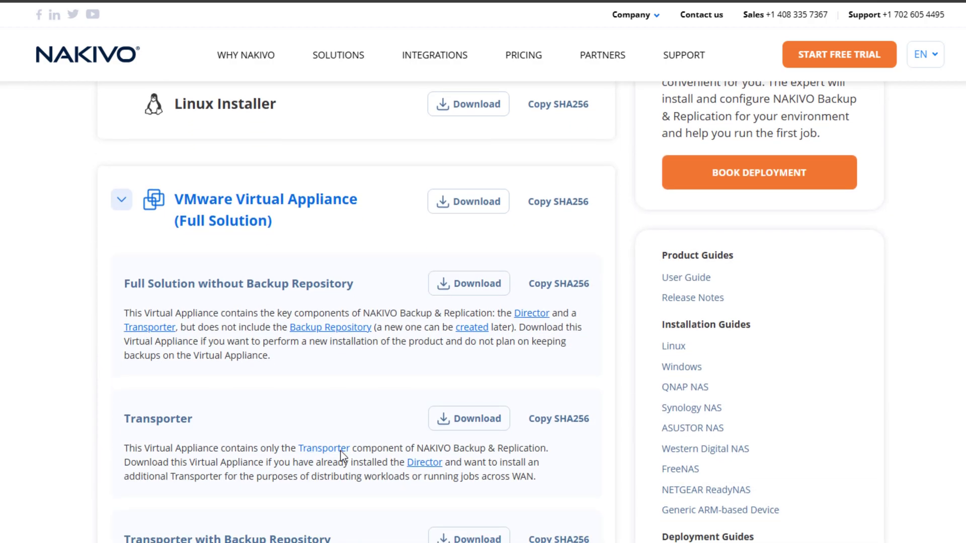
scroll(303, 302, down, 9)
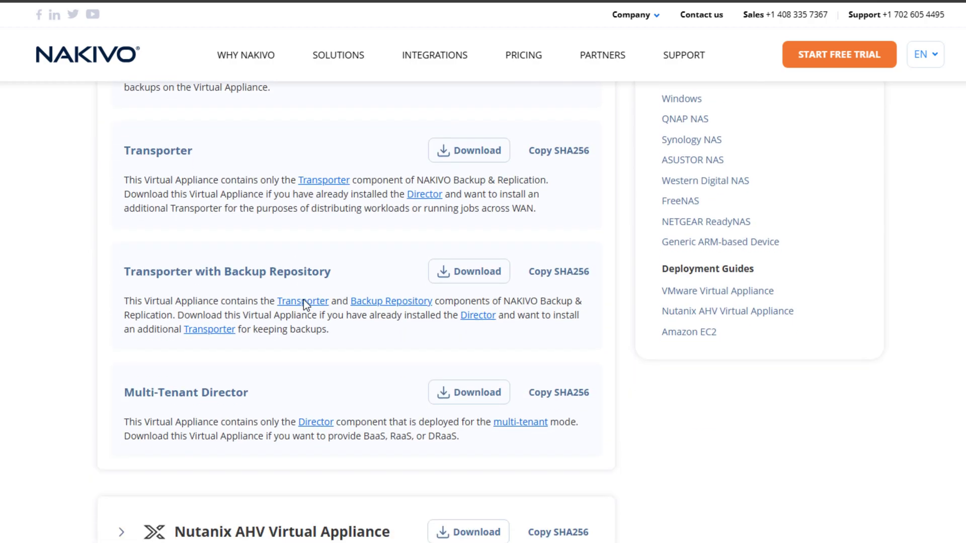
scroll(303, 304, down, 2)
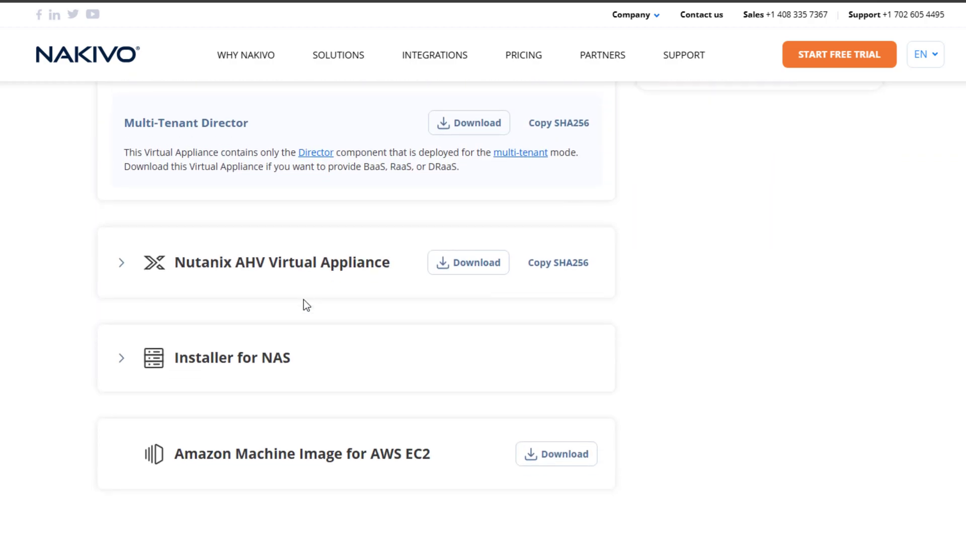
scroll(304, 304, down, 2)
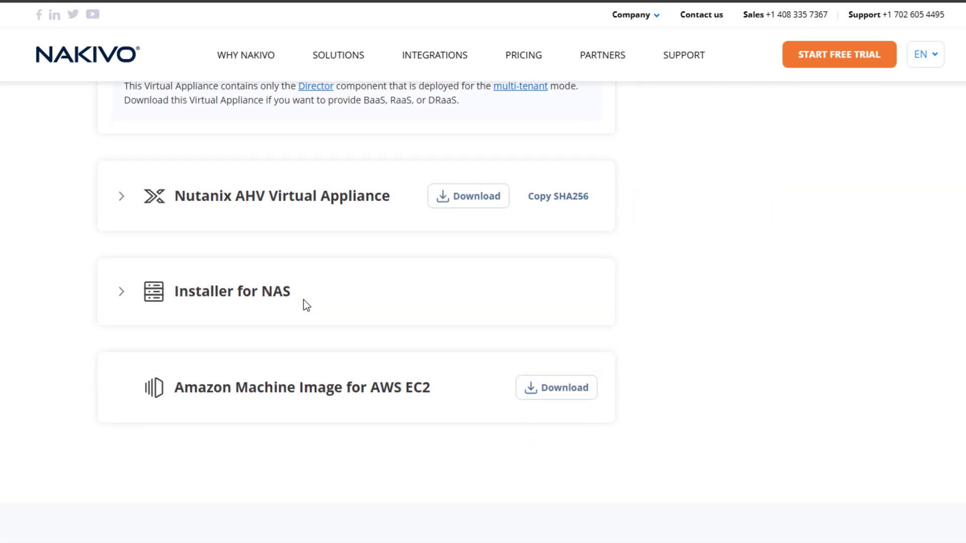
click(123, 291)
scroll(189, 300, down, 3)
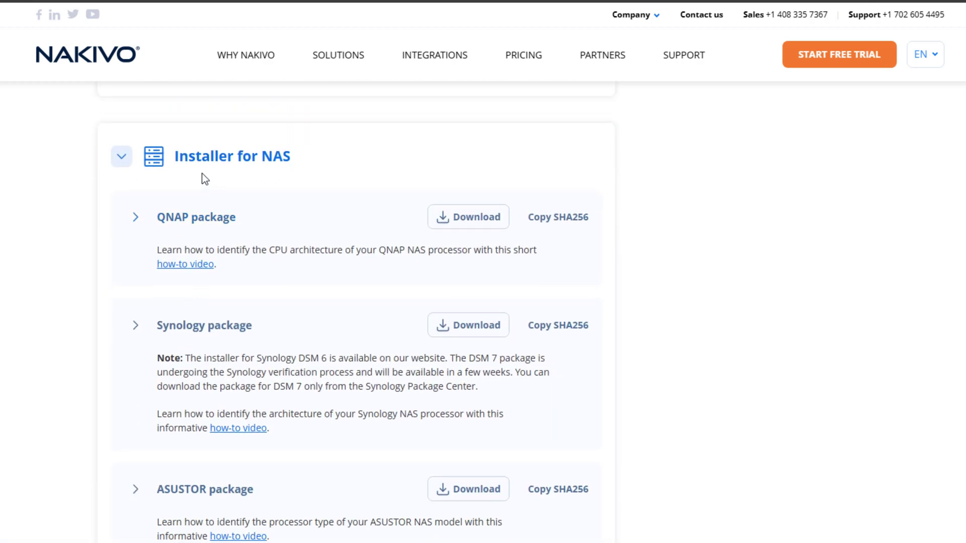
scroll(155, 487, down, 3)
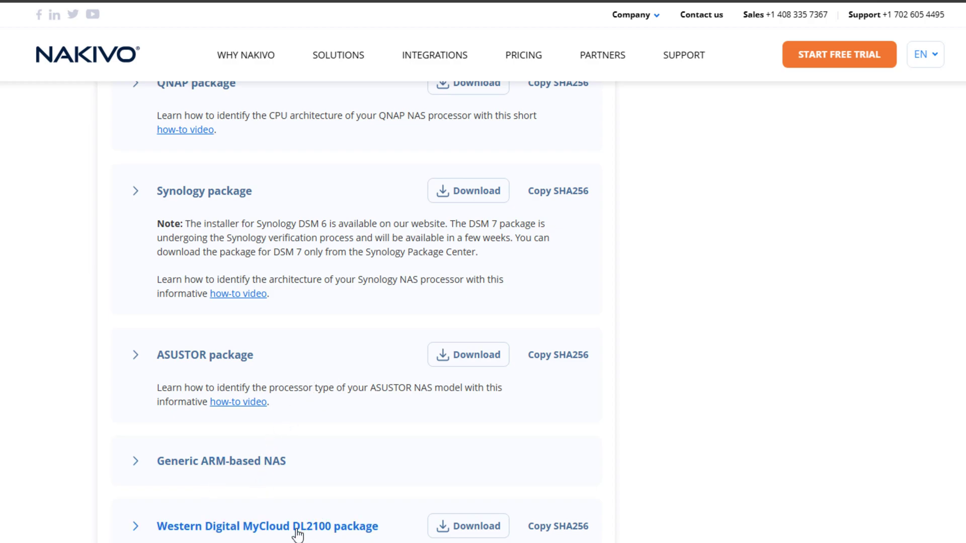
scroll(297, 535, down, 2)
scroll(296, 534, down, 2)
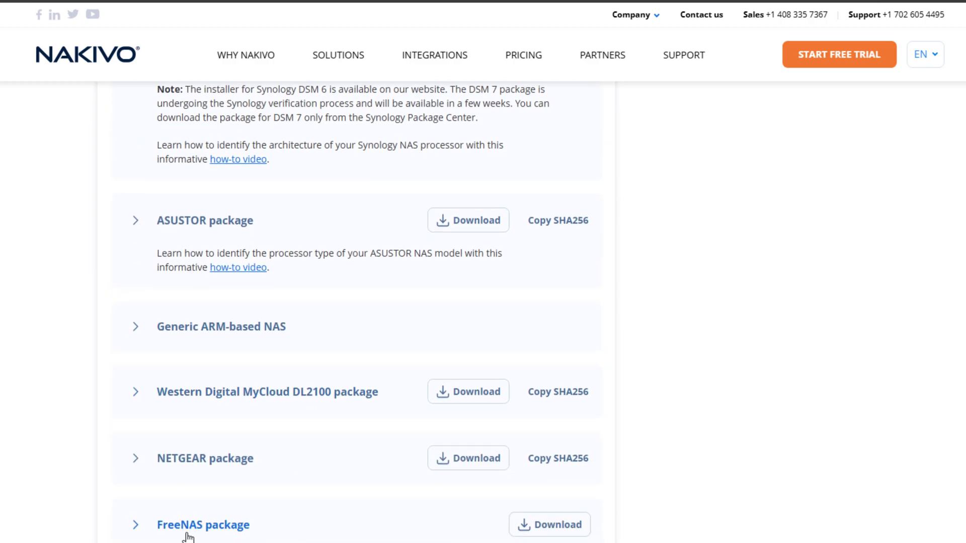
scroll(297, 498, down, 3)
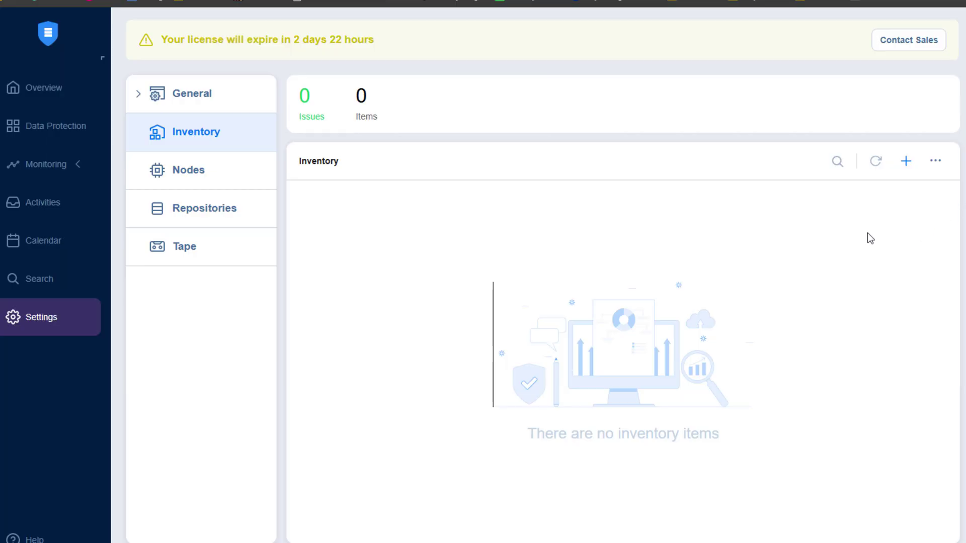
Start a new inventory item with the Virtual platform and the Proxmox VE host type.
click(905, 162)
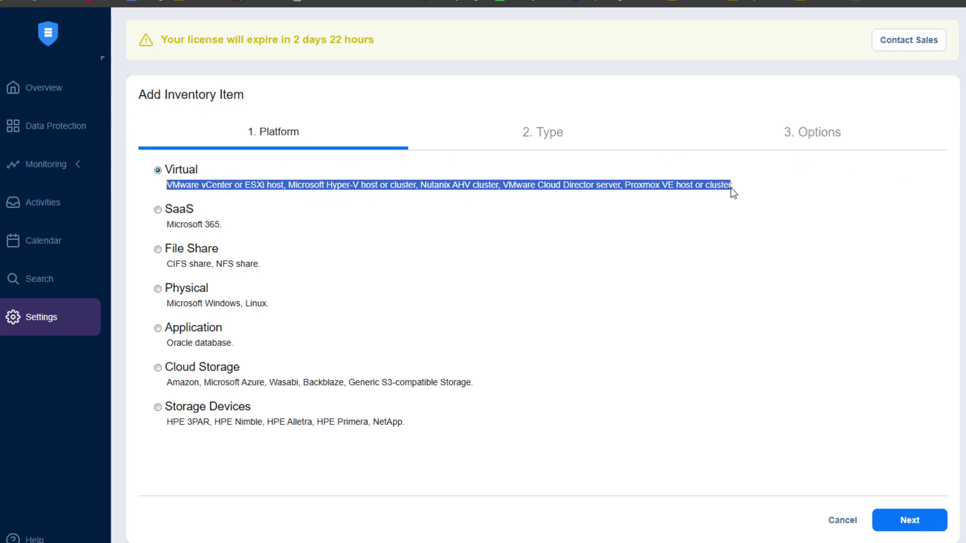
click(659, 252)
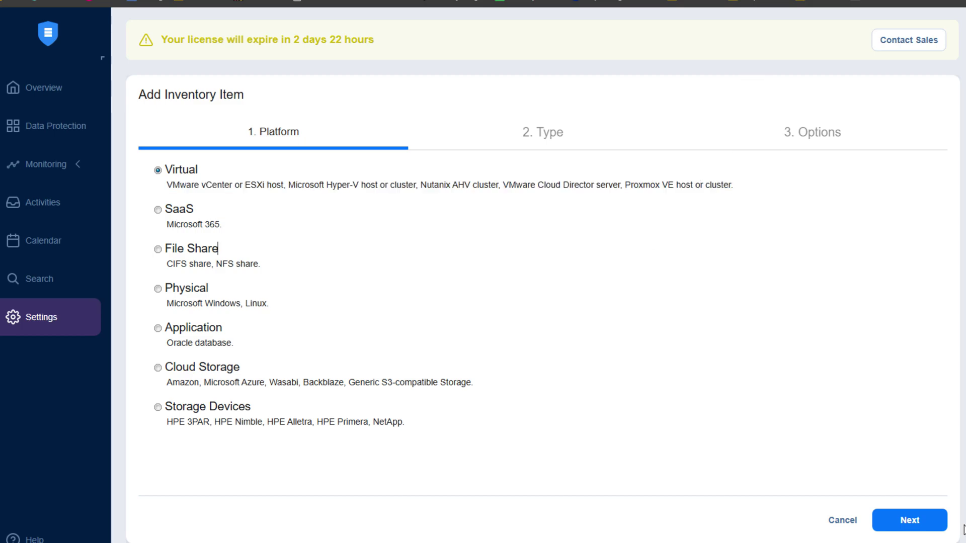
click(911, 523)
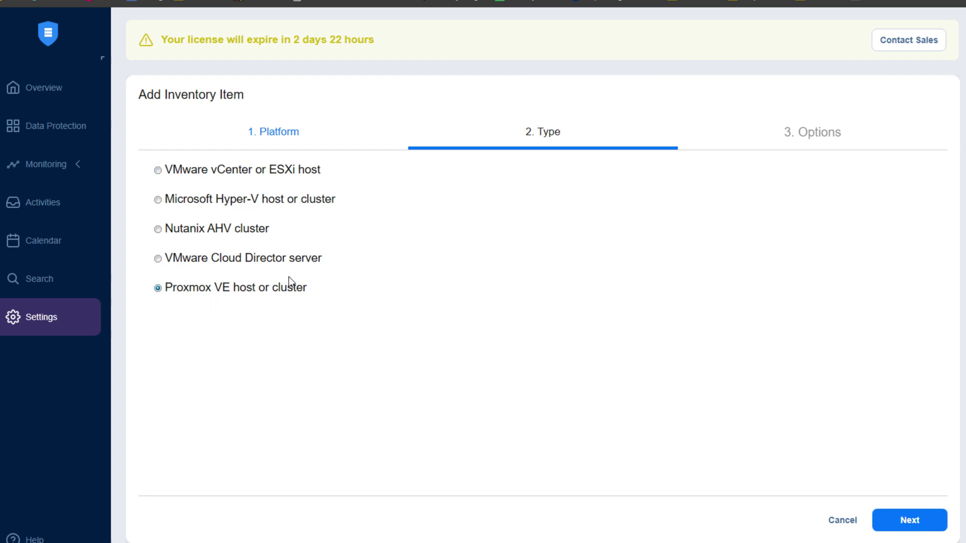
click(912, 522)
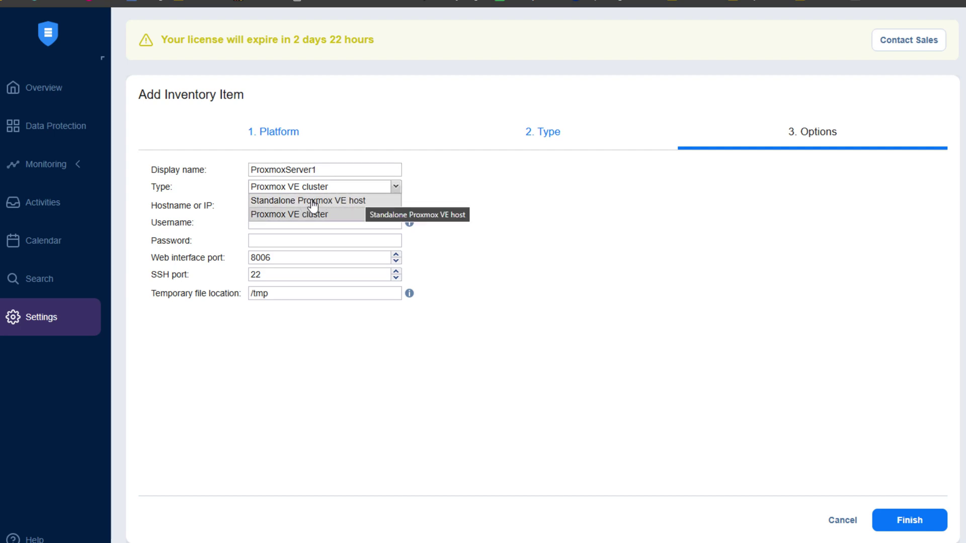
Add standalone host ProxmoxServer1 at 10.1.149.62 with user root and its password.
click(313, 201)
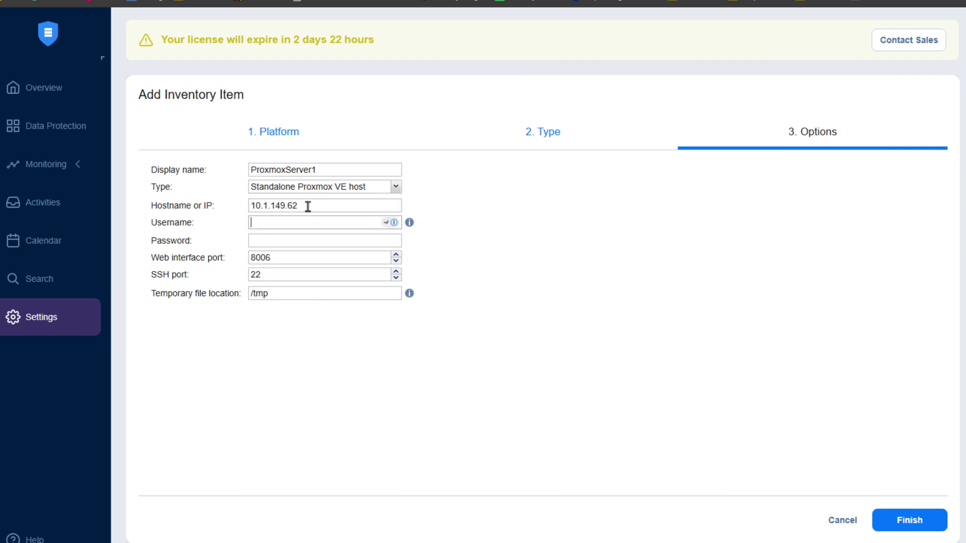
text(root)
key(Tab)
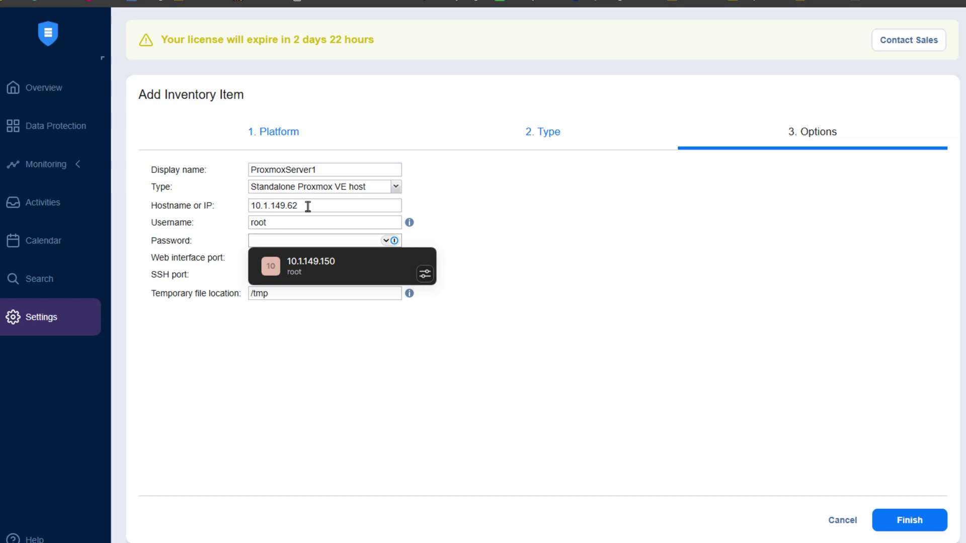
text(••••••)
key(Tab)
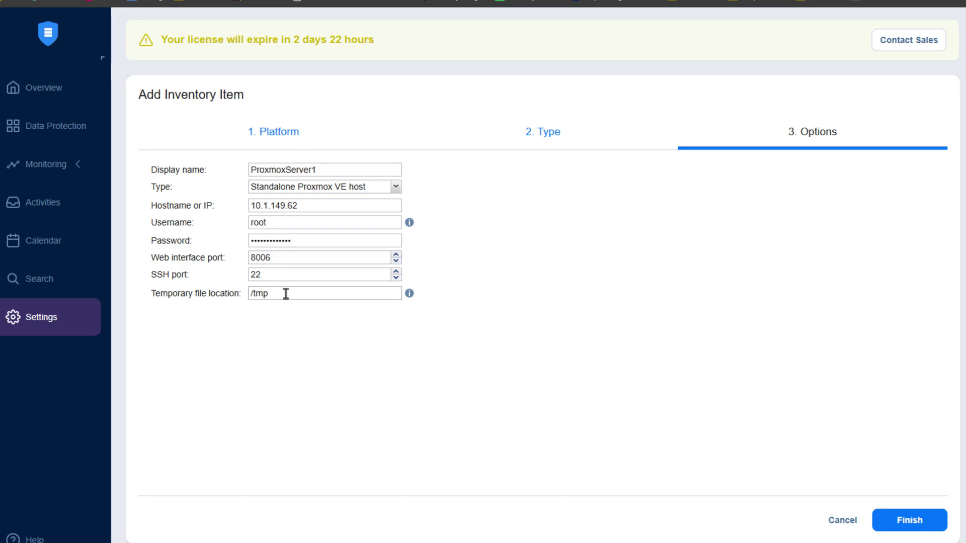
click(923, 523)
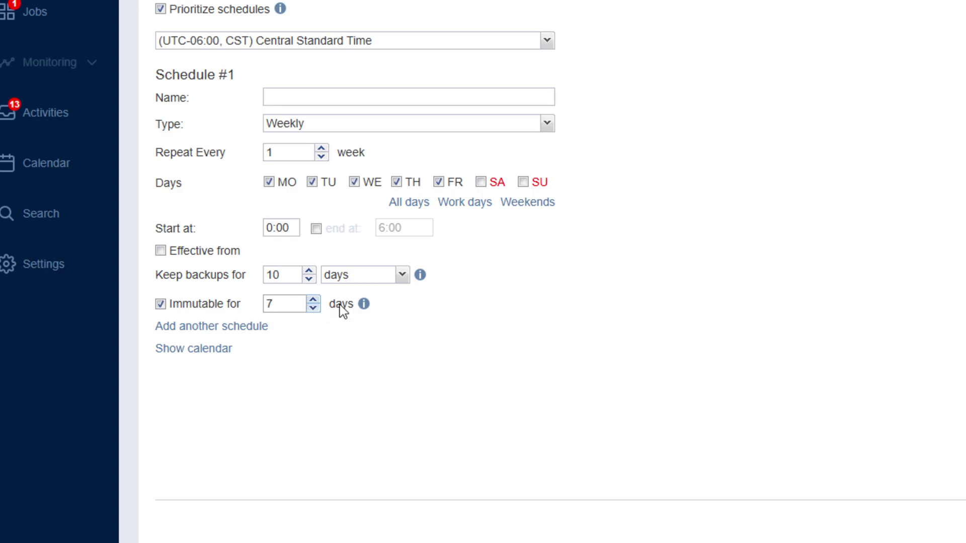
Open the Onboard repository details, showing 155 backups and 12.63 TB free.
mouse_move(363, 306)
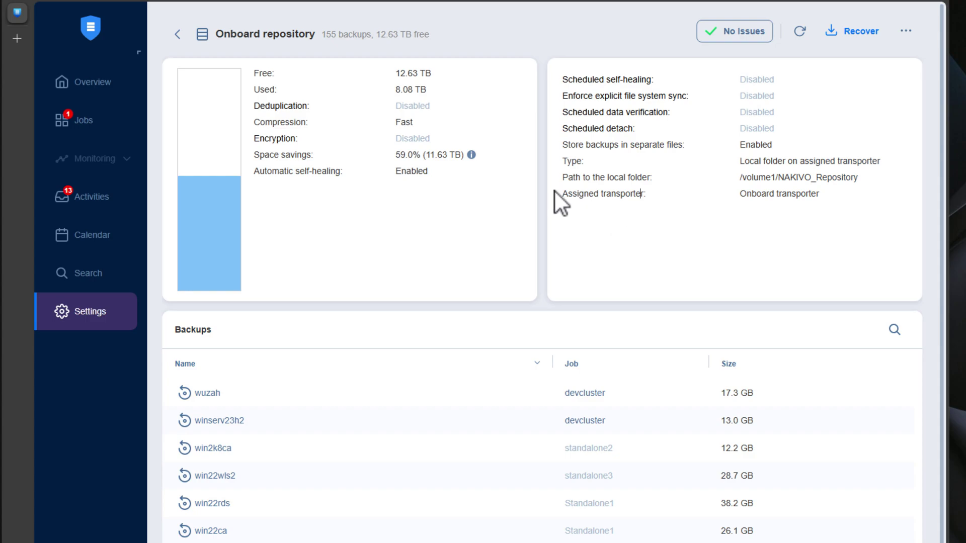
Scroll through the Onboard repository's list of stored backups.
mouse_move(471, 155)
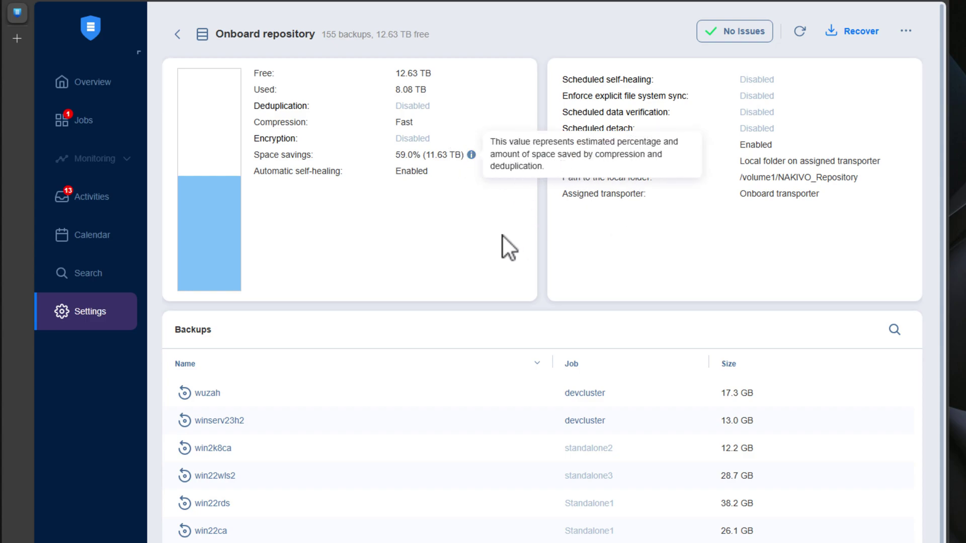
scroll(486, 450, down, 10)
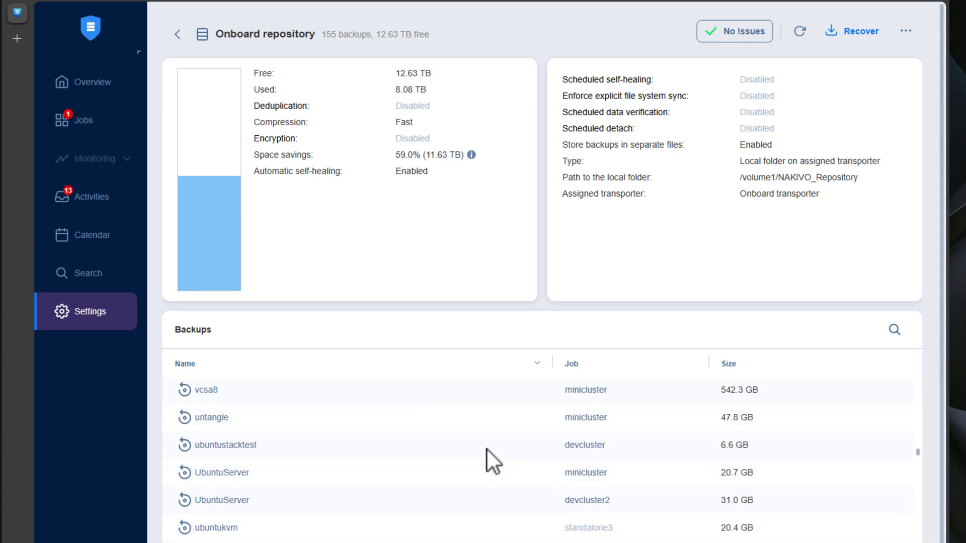
scroll(487, 450, down, 10)
scroll(486, 448, up, 15)
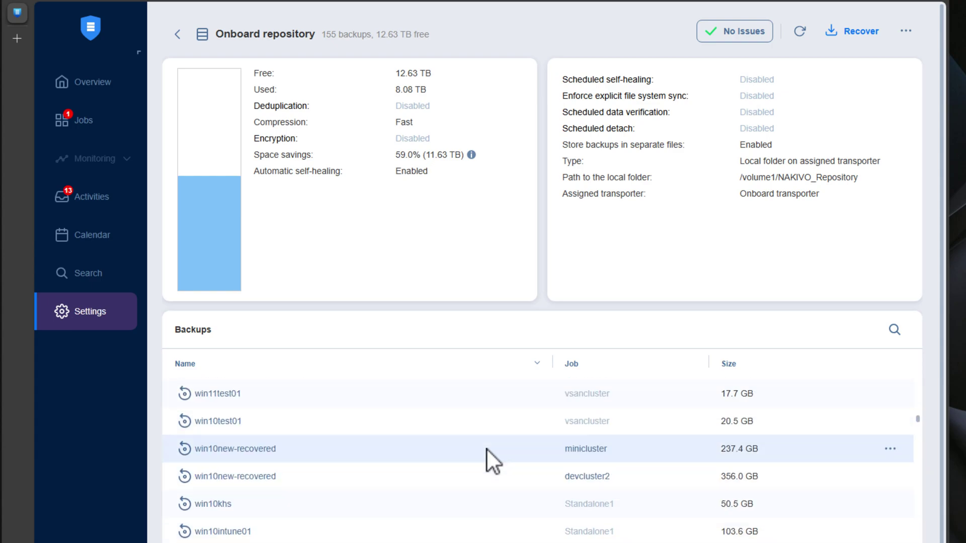
scroll(485, 448, up, 5)
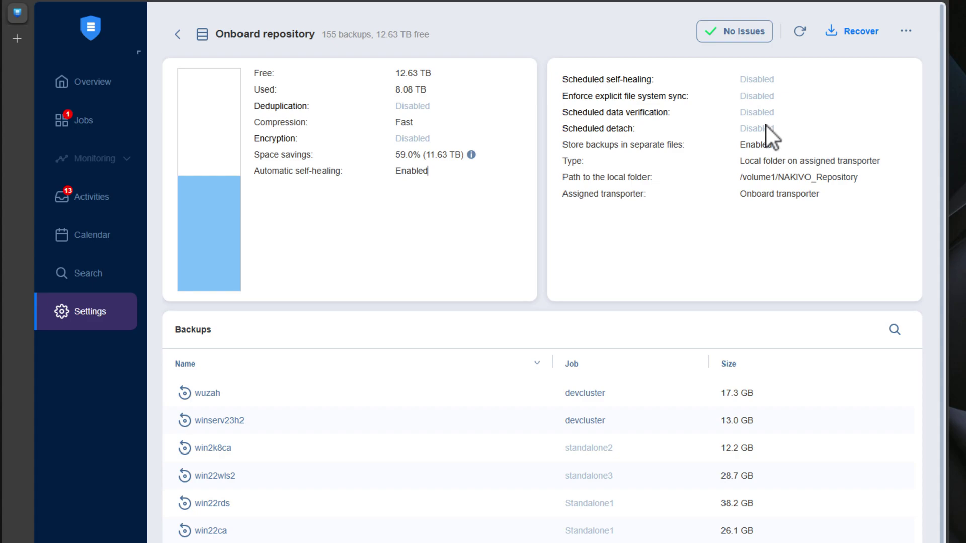
Edit the Onboard repository and view its Name & Location and Options steps.
click(904, 33)
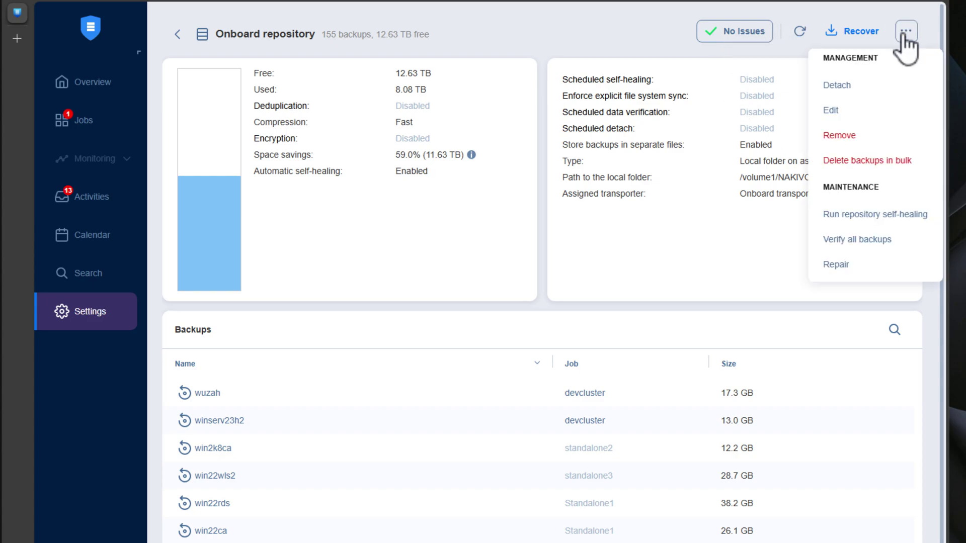
click(831, 111)
click(571, 80)
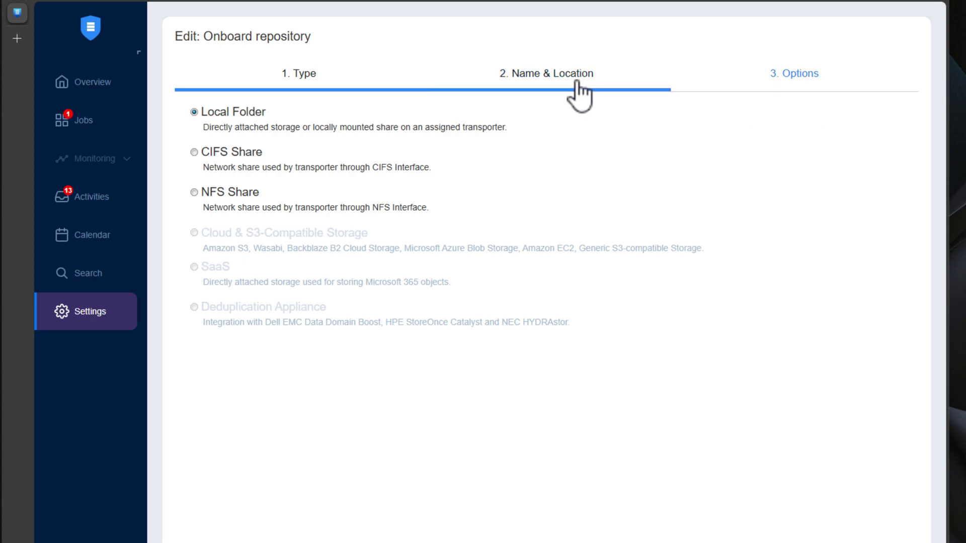
click(815, 76)
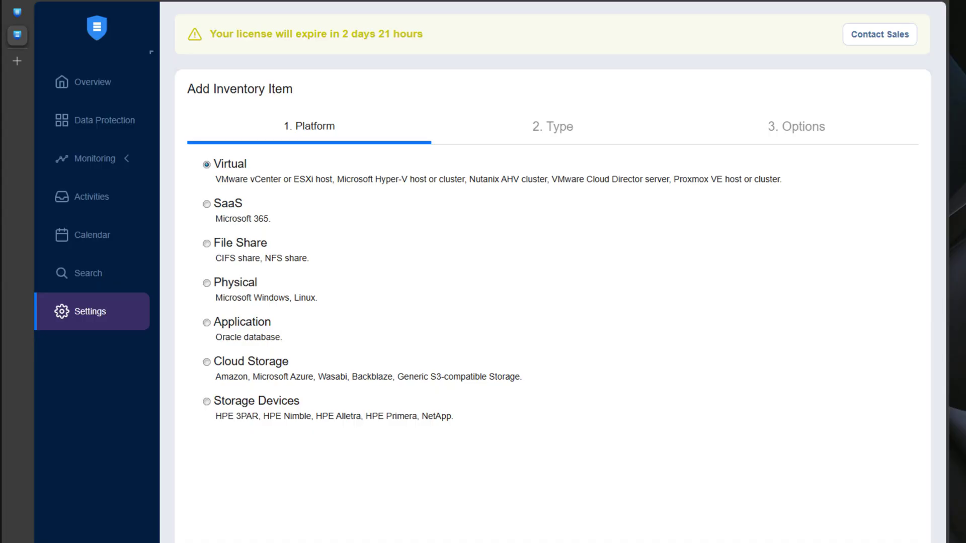
Choose SaaS for the M365 item and review its Microsoft 365 services list.
click(206, 205)
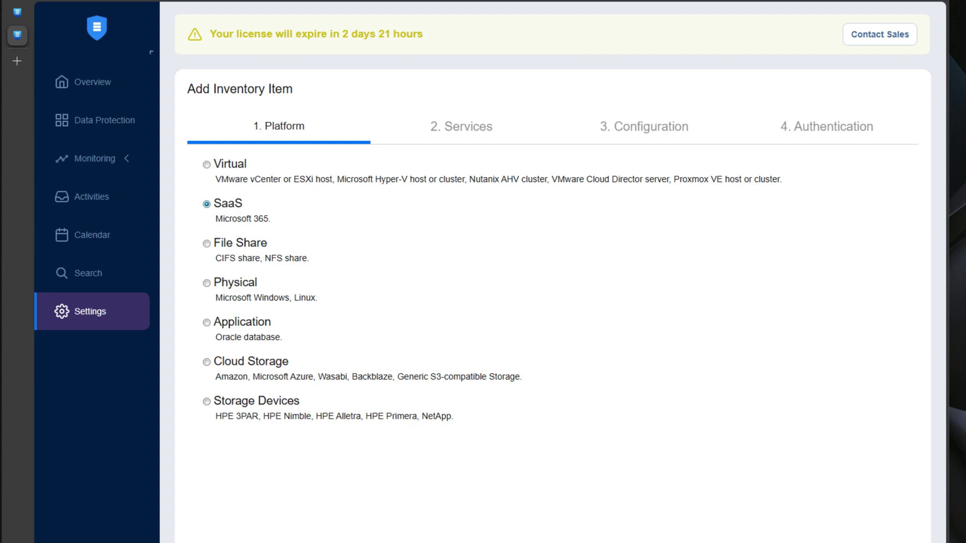
key(Return)
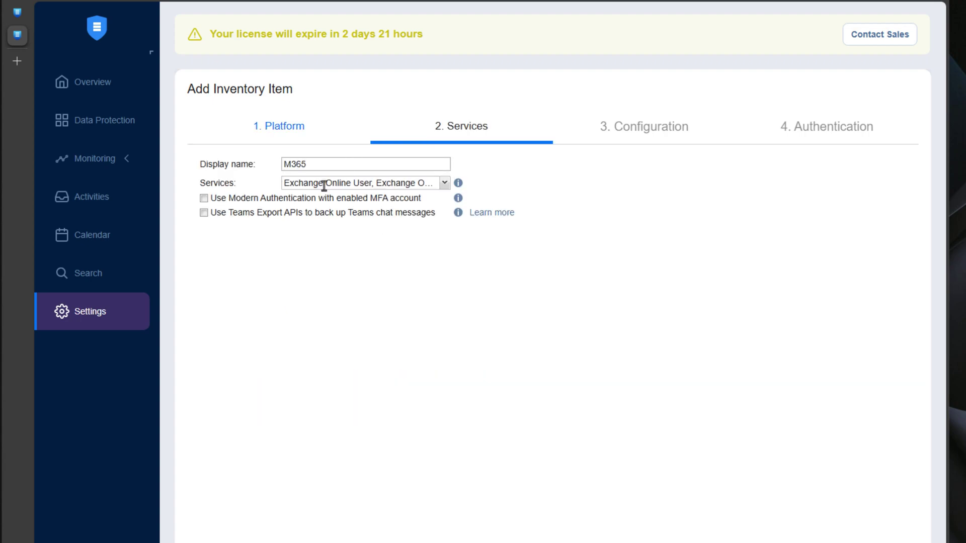
click(444, 185)
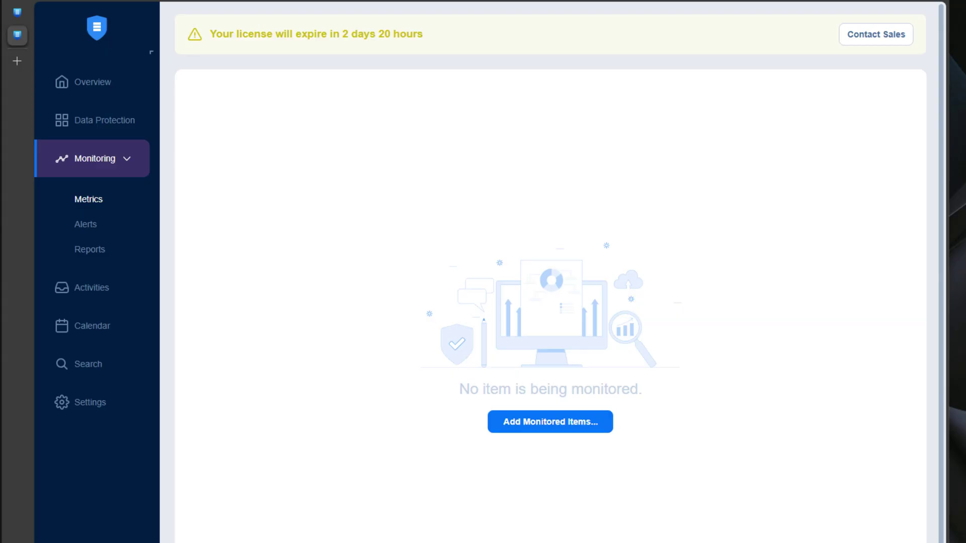
Open the Edit Monitored Items List dialog via Add Monitored Items.
click(566, 426)
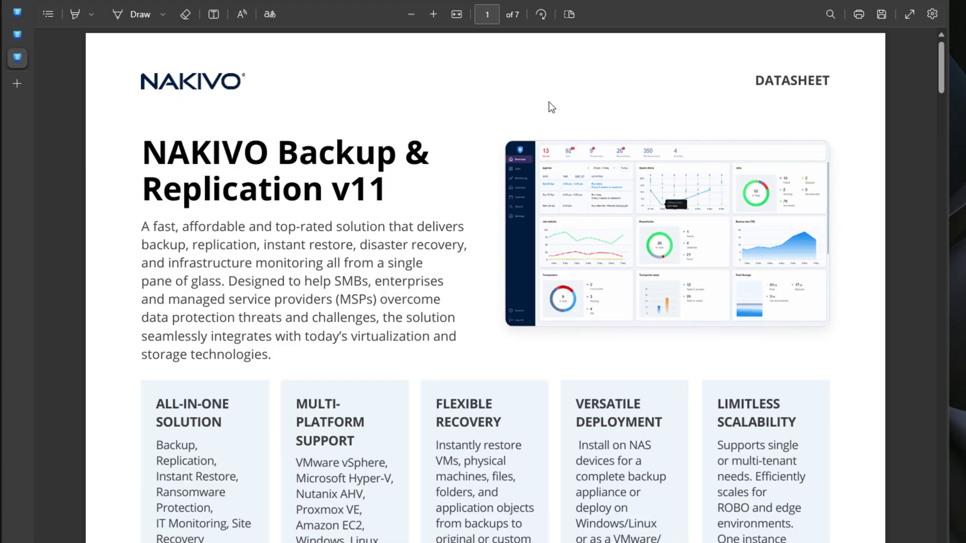
Read down the v11 datasheet past the FAST AND EFFICIENT BACKUP section.
scroll(548, 102, down, 3)
scroll(548, 102, down, 3)
scroll(548, 102, down, 3)
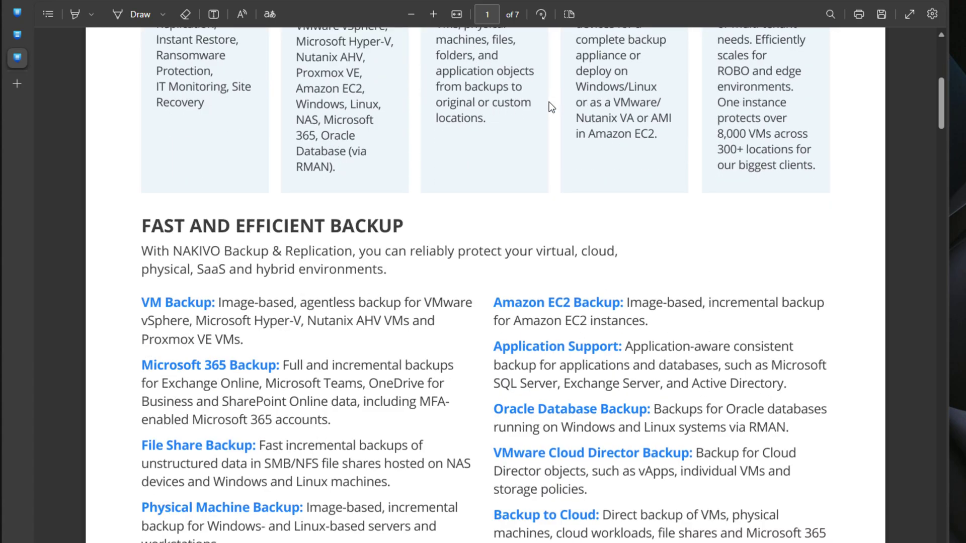
drag(942, 96, 941, 542)
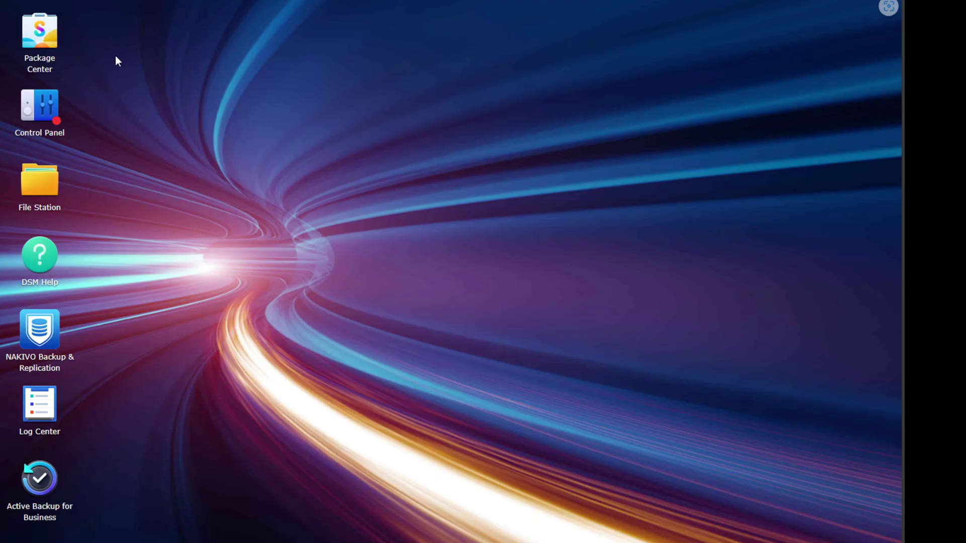
Search Package Center for 'naki' and open the installed NAKIVO Backup and Replication package.
click(48, 42)
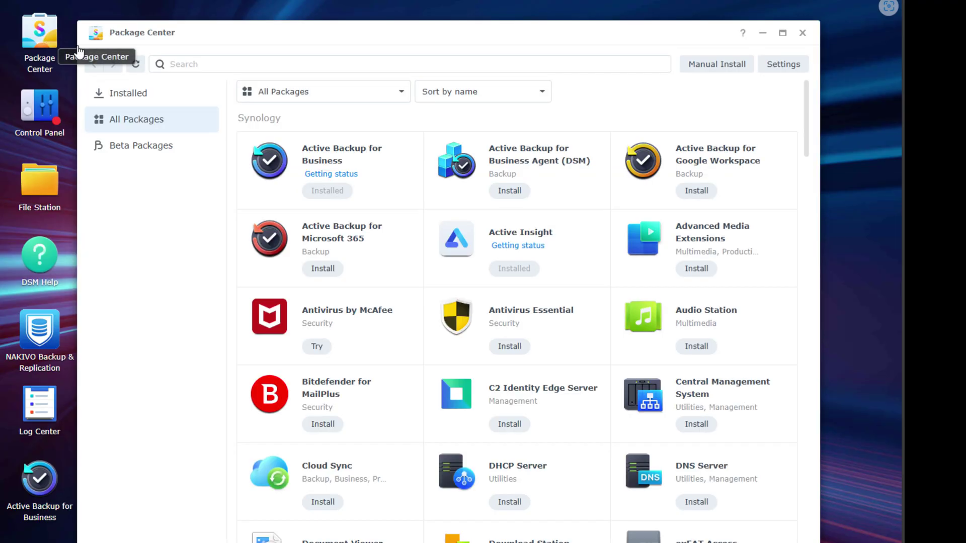
click(288, 65)
text(nakivo)
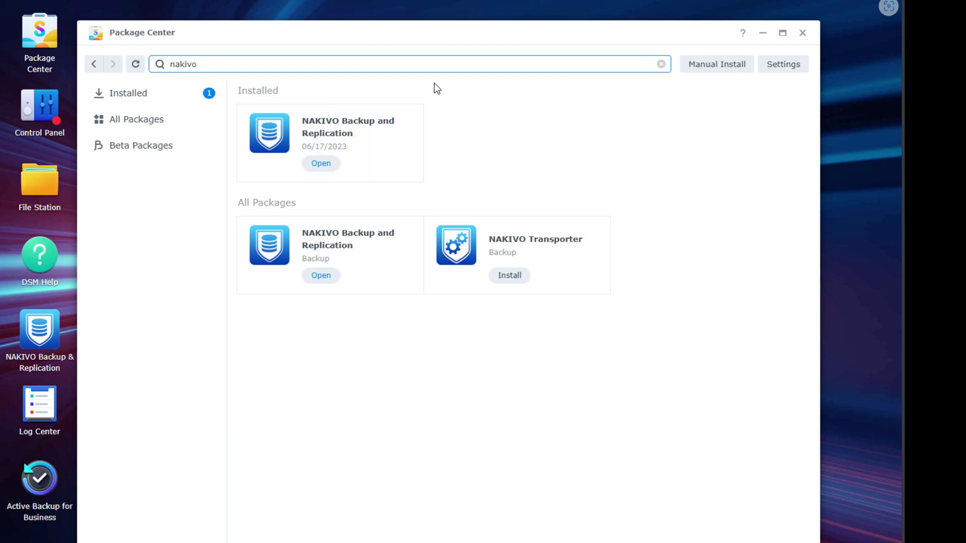
click(332, 79)
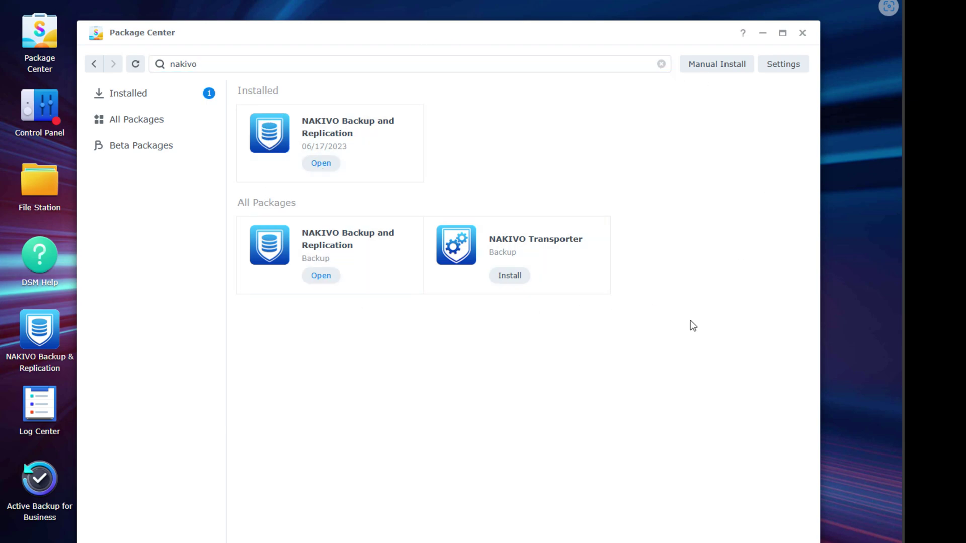
click(331, 169)
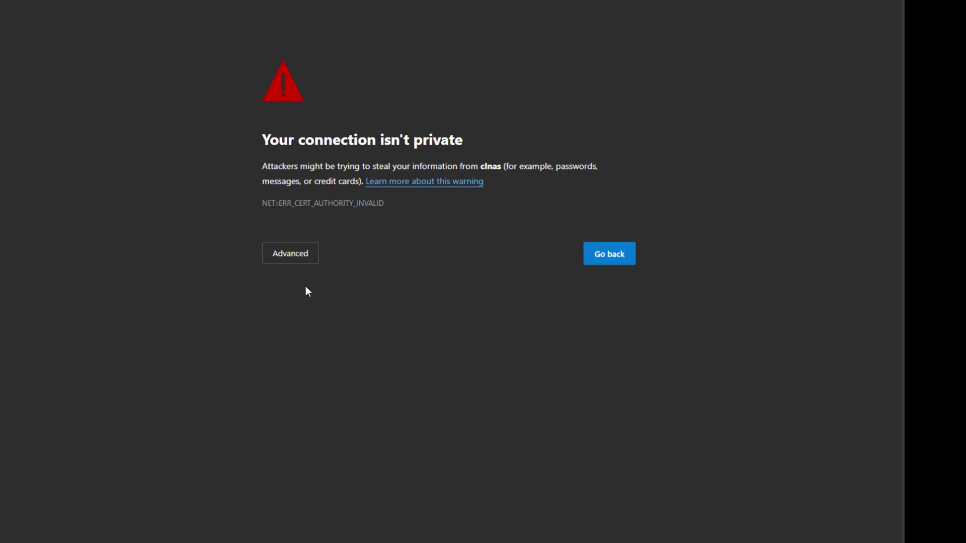
Proceed past the clnas certificate warning and log in as admin.
click(294, 258)
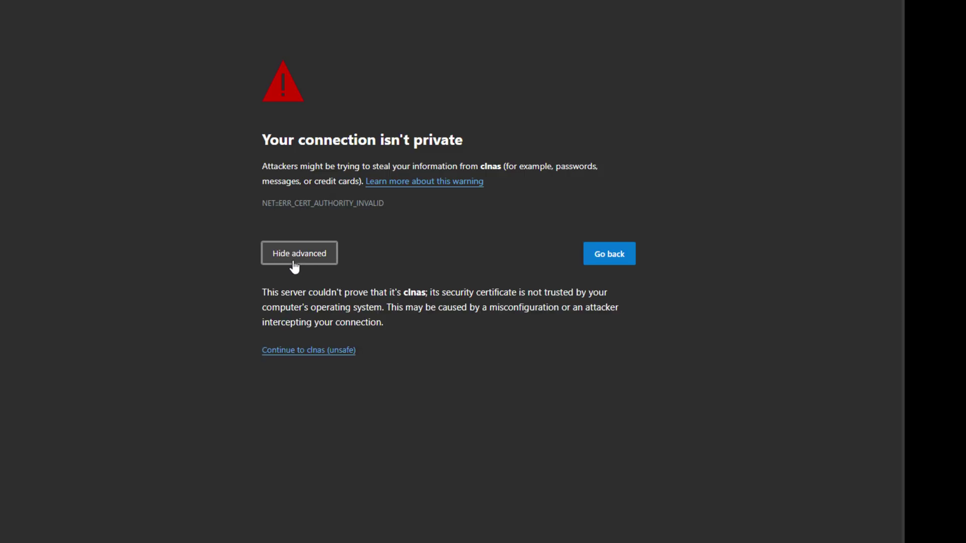
click(302, 350)
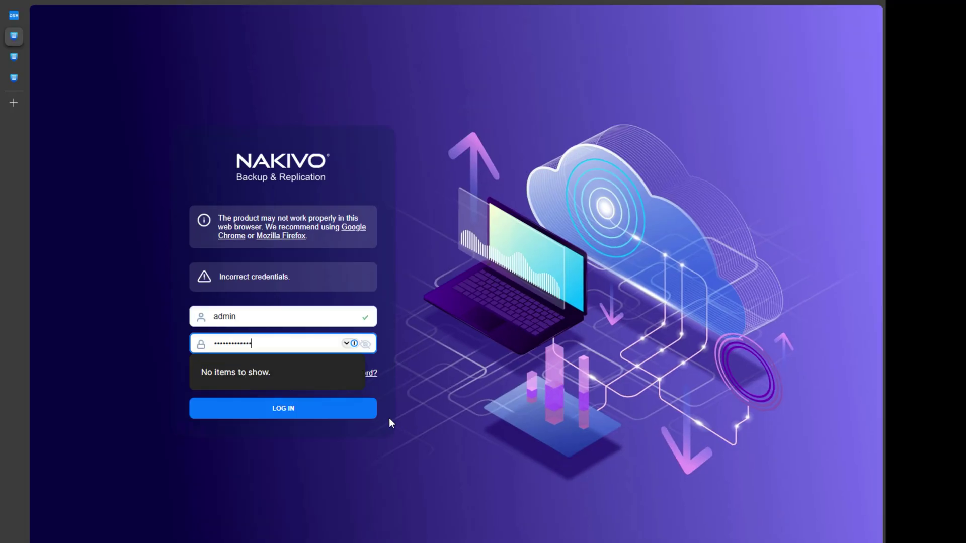
click(335, 417)
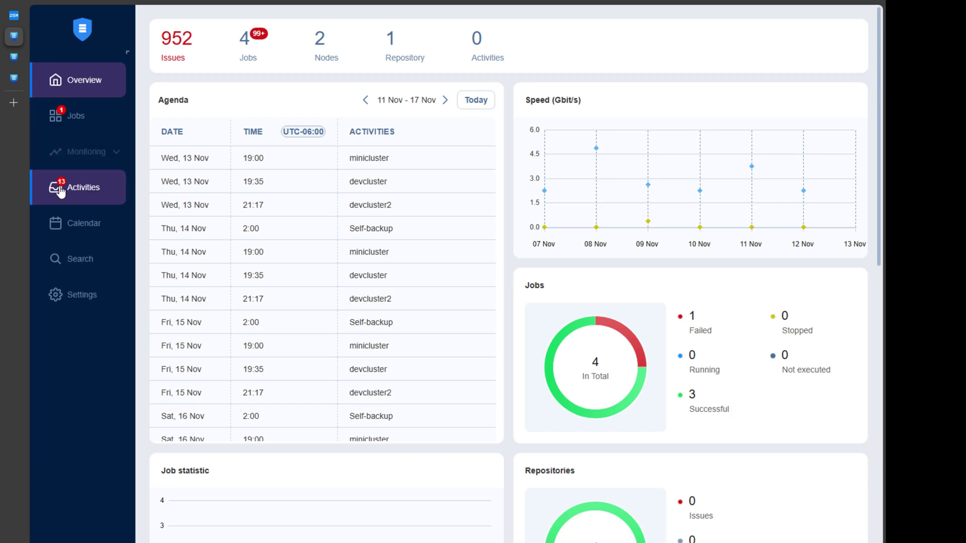
click(80, 297)
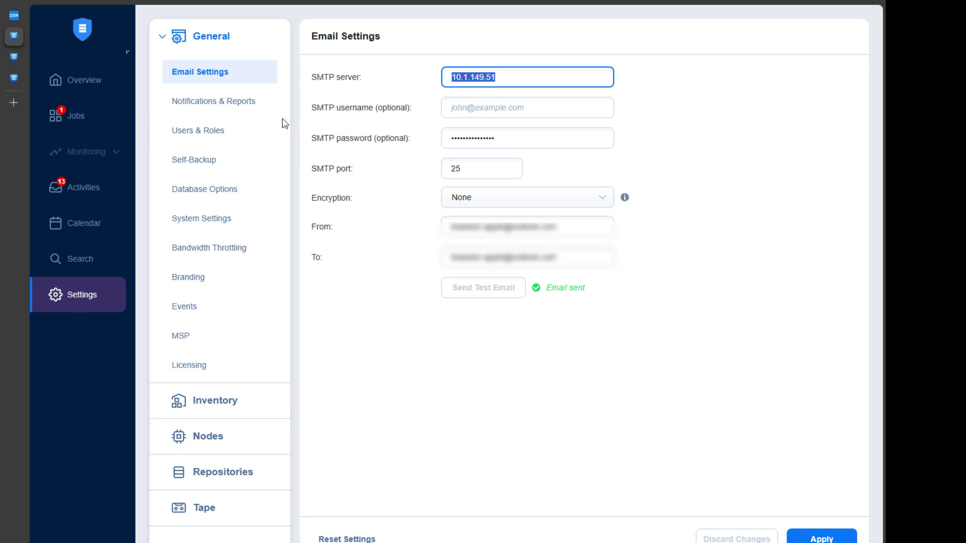
Show the Inventory settings listing vcsa.cloud.local and clswarm03.cloud.local.
click(217, 402)
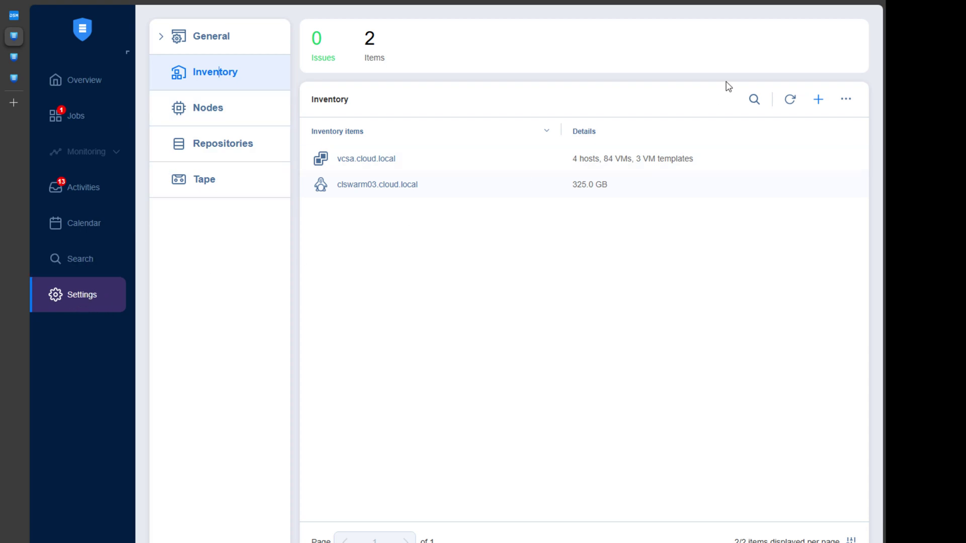
click(818, 100)
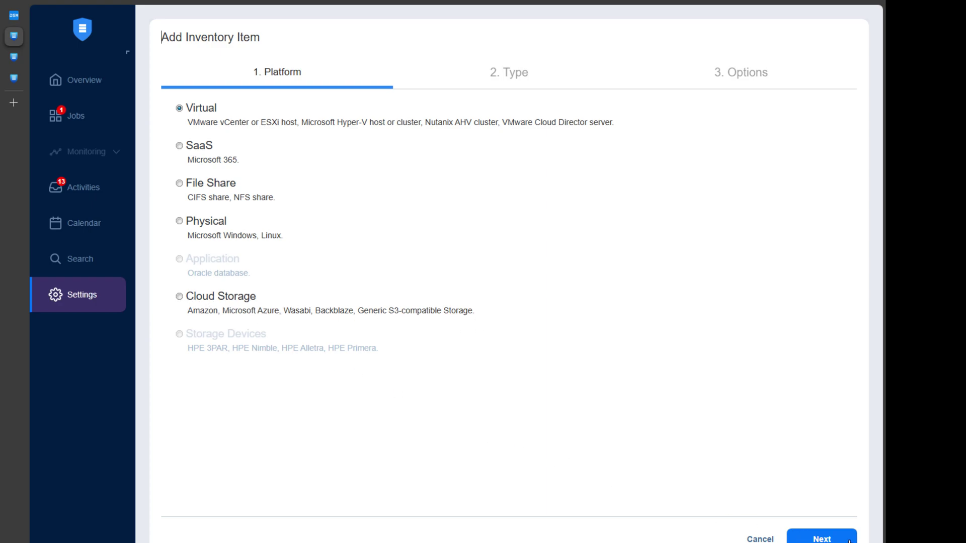
click(830, 539)
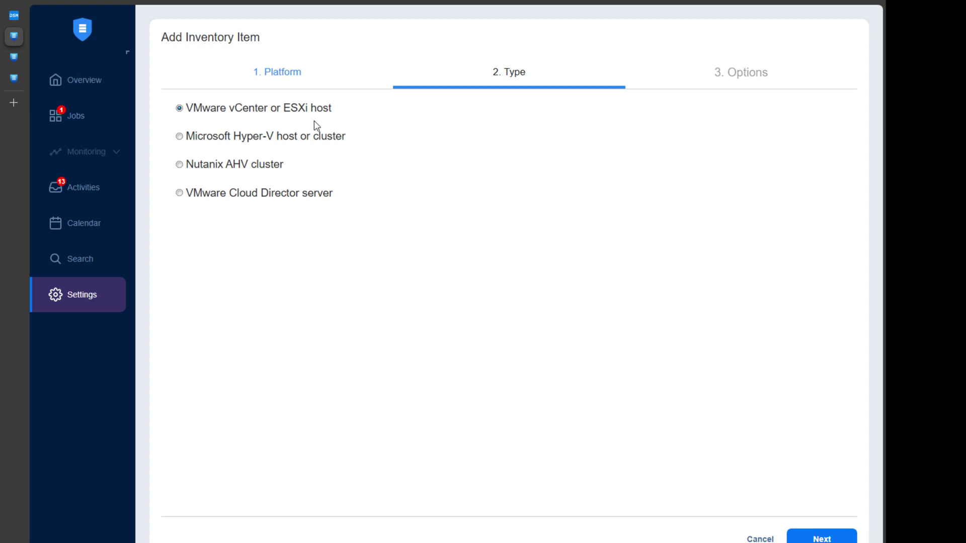
click(831, 539)
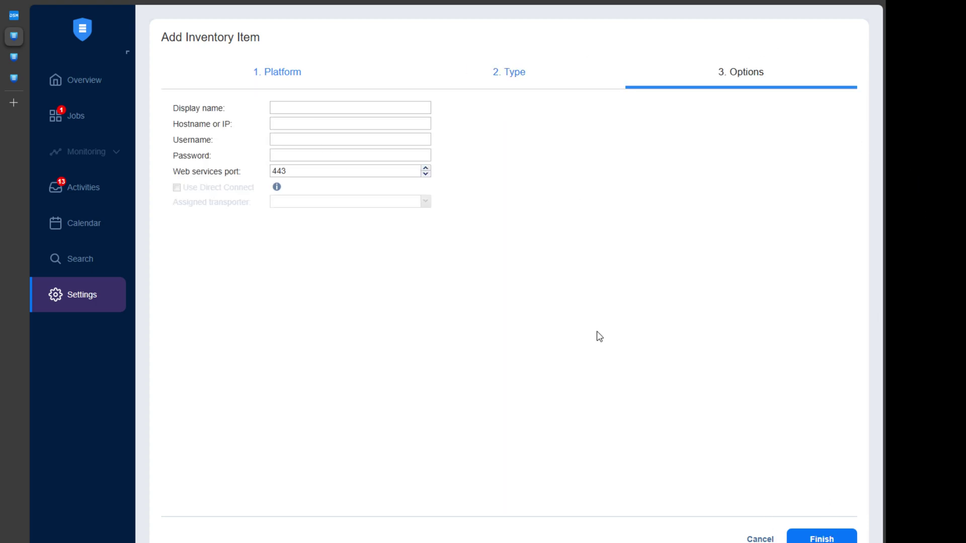
click(759, 539)
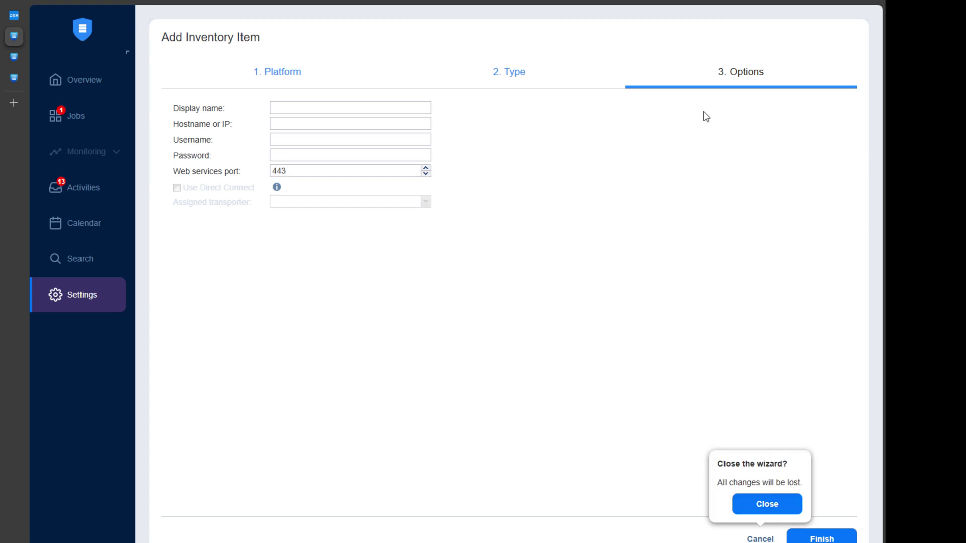
click(767, 504)
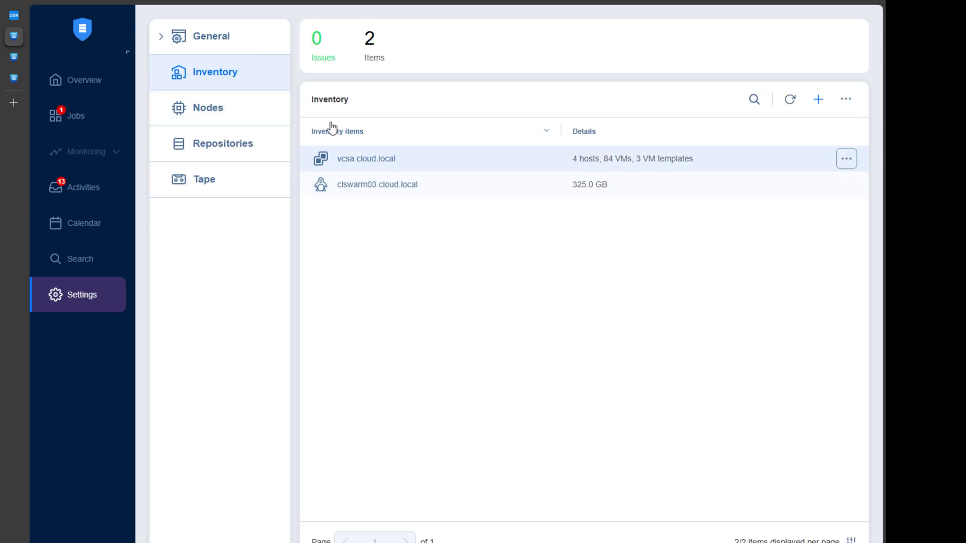
click(86, 120)
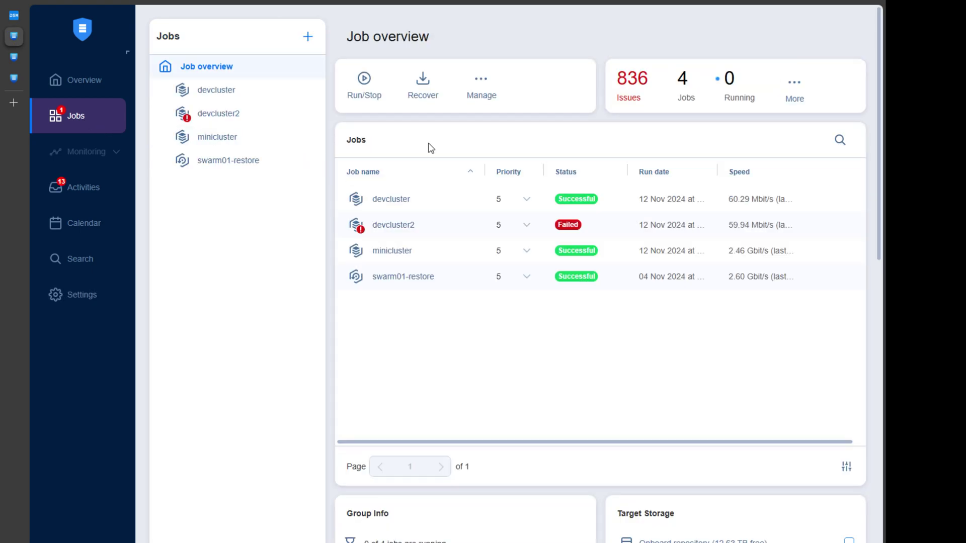
Start a new Backup for VMware job, opening its wizard at the Source step.
click(308, 39)
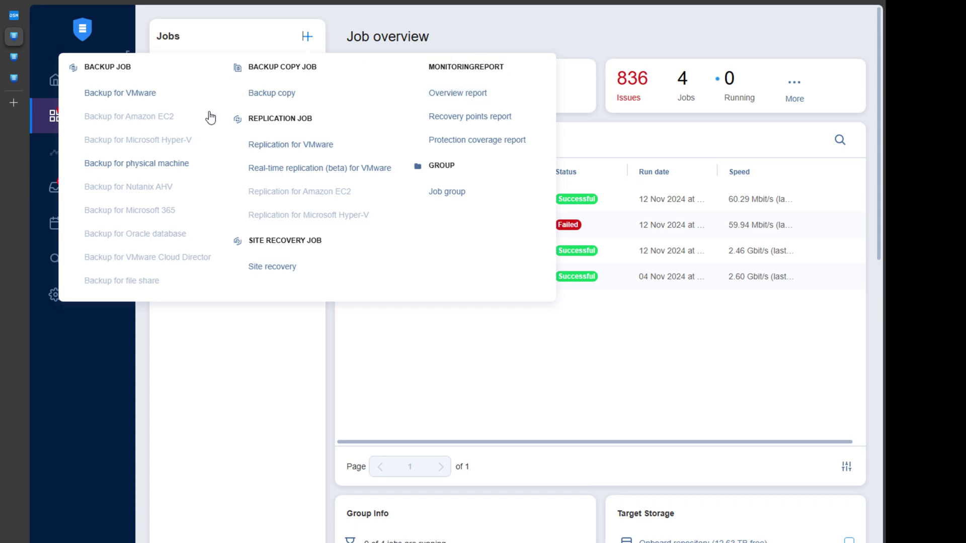
click(115, 97)
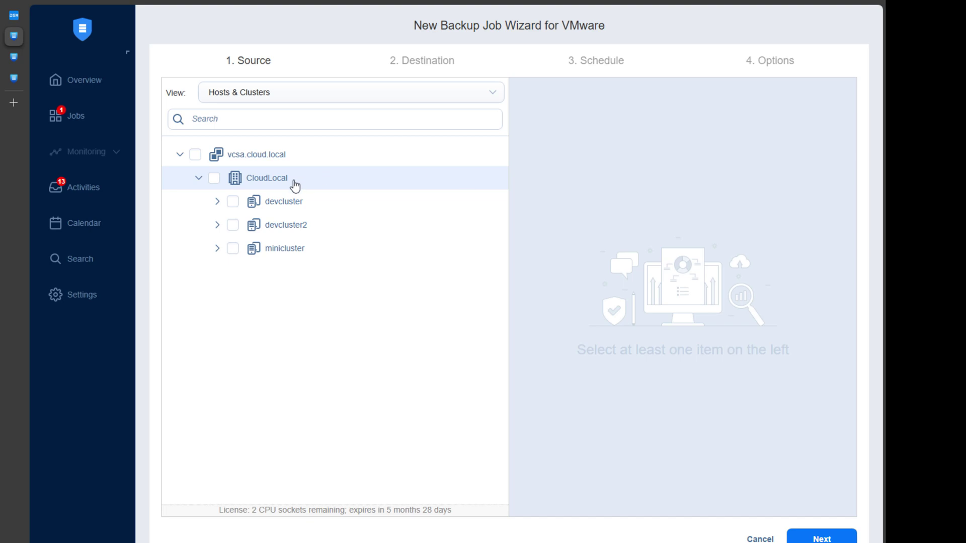
Select only UbuntuServer from devcluster2 as the backup source and continue to Destination.
click(218, 226)
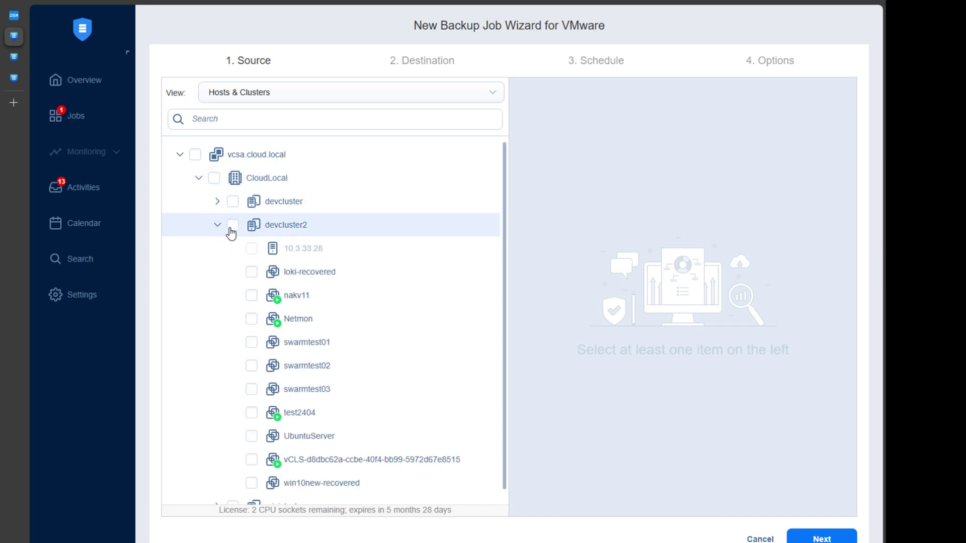
scroll(354, 258, down, 1)
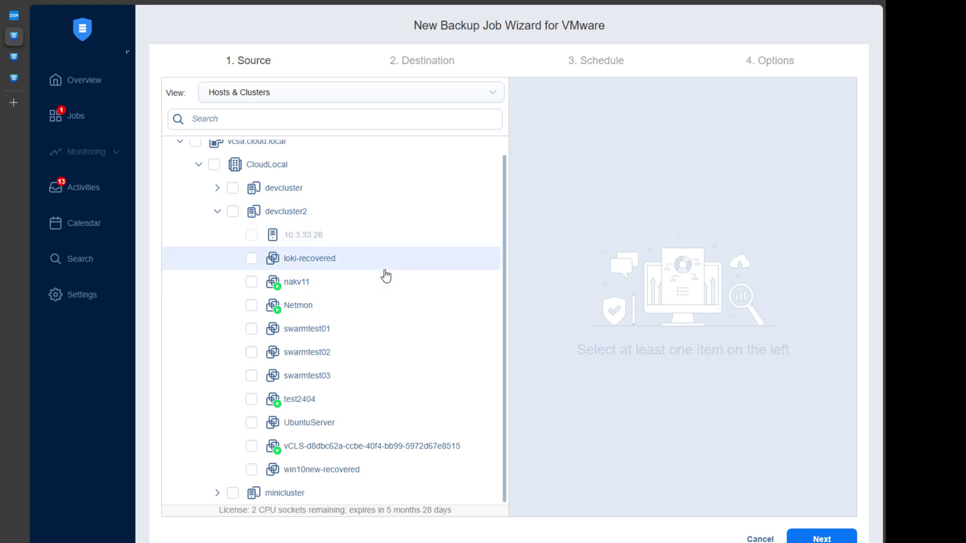
click(251, 424)
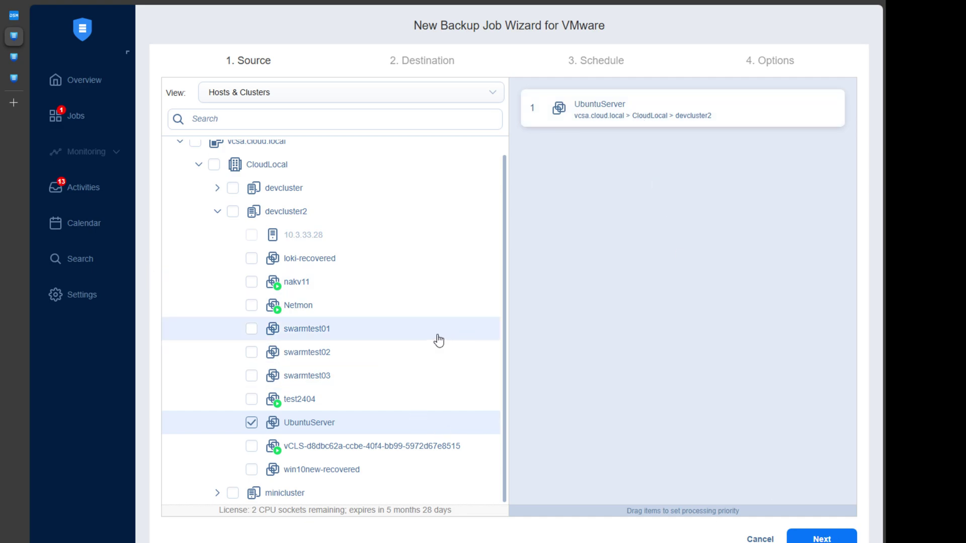
click(251, 423)
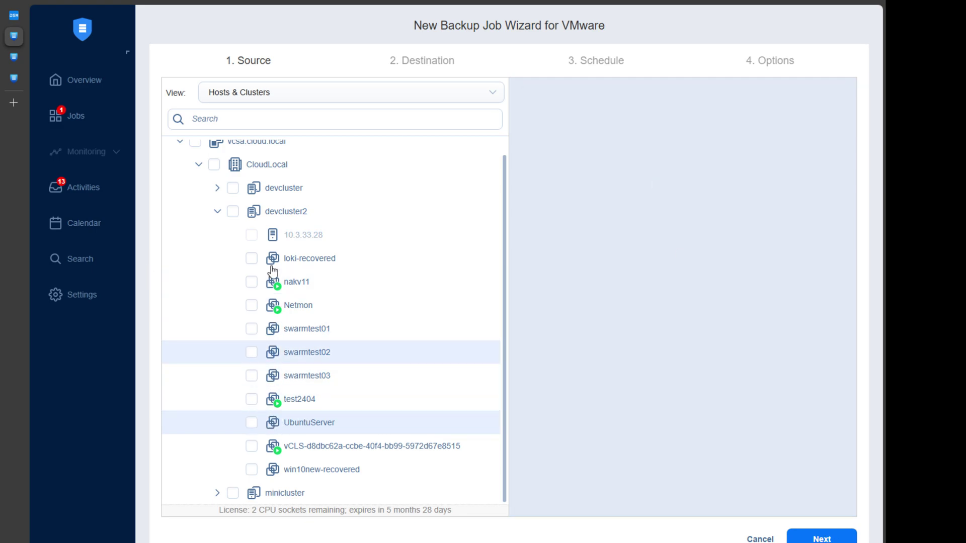
click(233, 211)
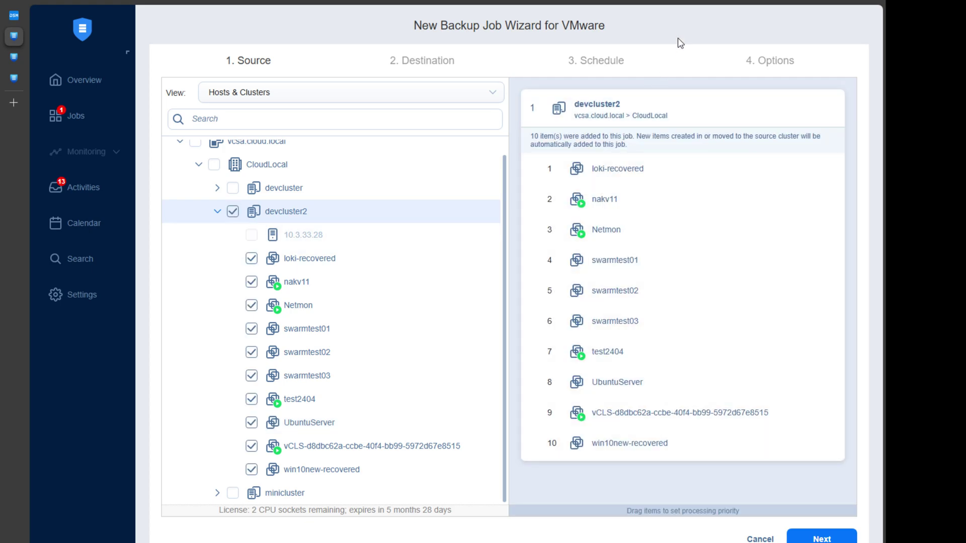
click(232, 212)
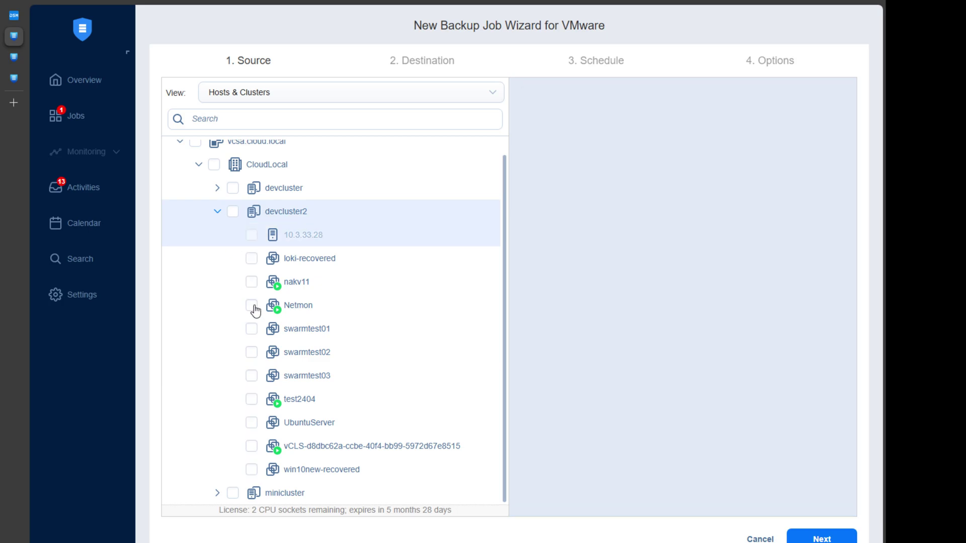
click(251, 423)
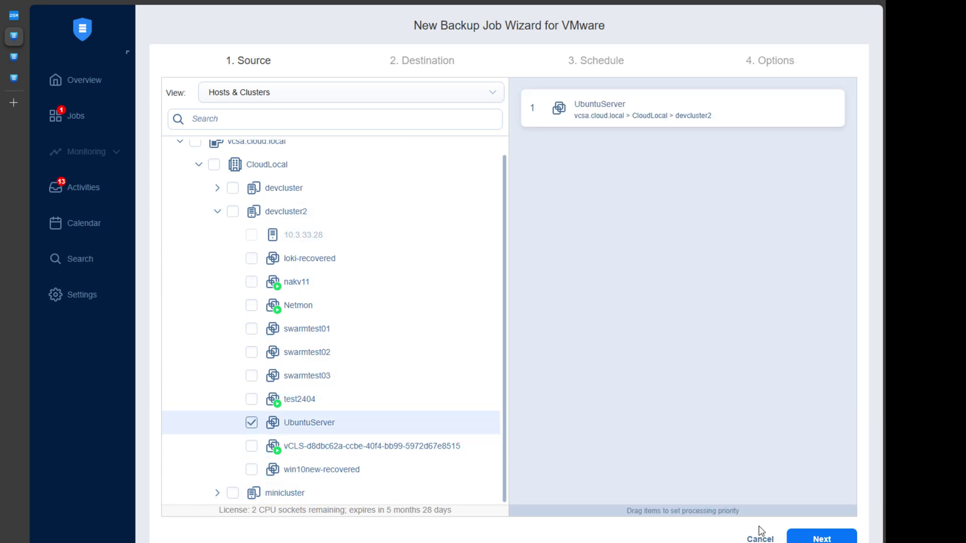
click(821, 537)
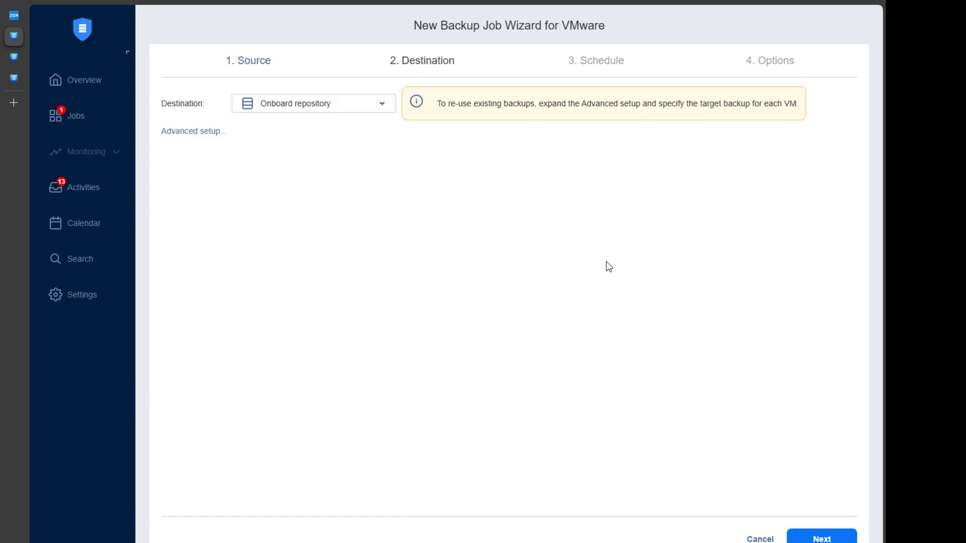
Confirm UbuntuServer's disk targets the Onboard repository, then continue to Schedule.
click(204, 132)
click(802, 146)
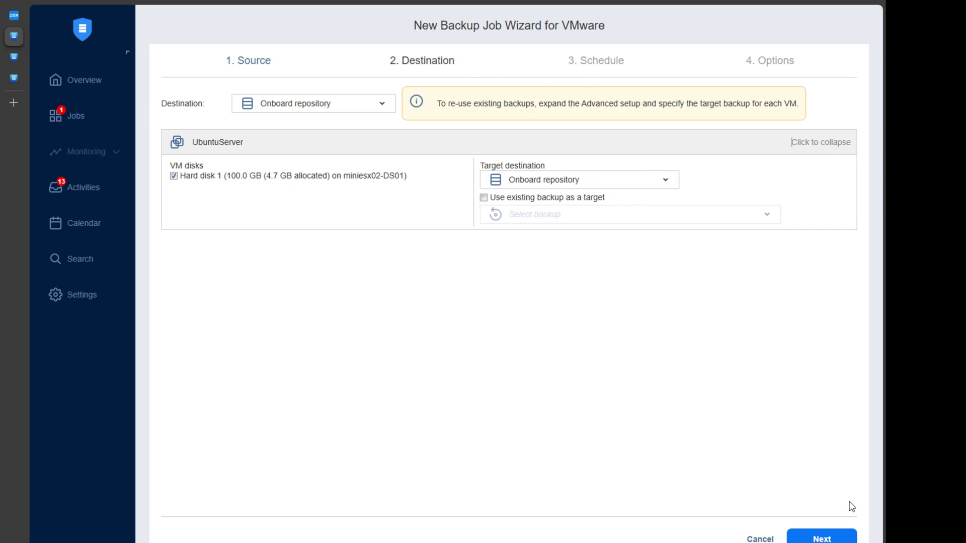
click(842, 540)
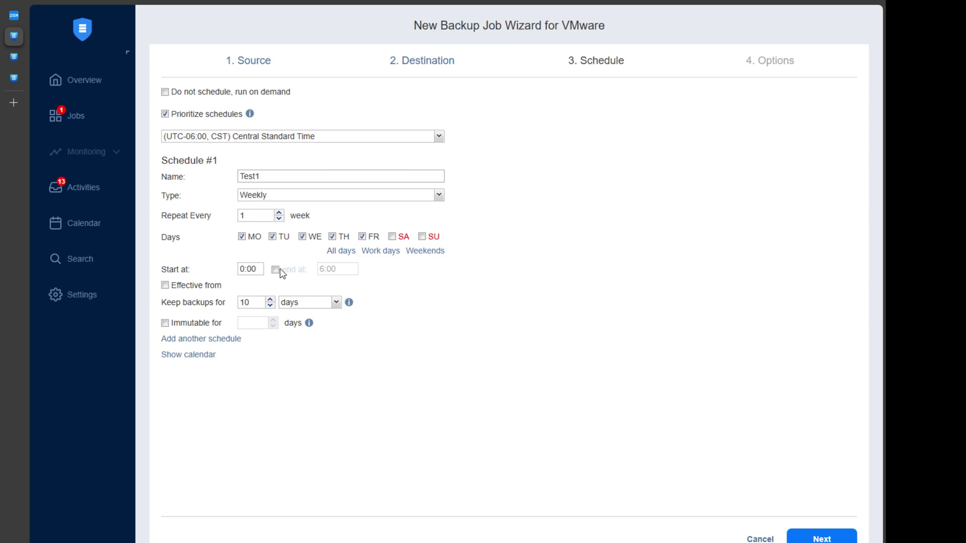
Add a second schedule Test2, make Schedule #1 backups immutable, and show the calendar.
click(202, 339)
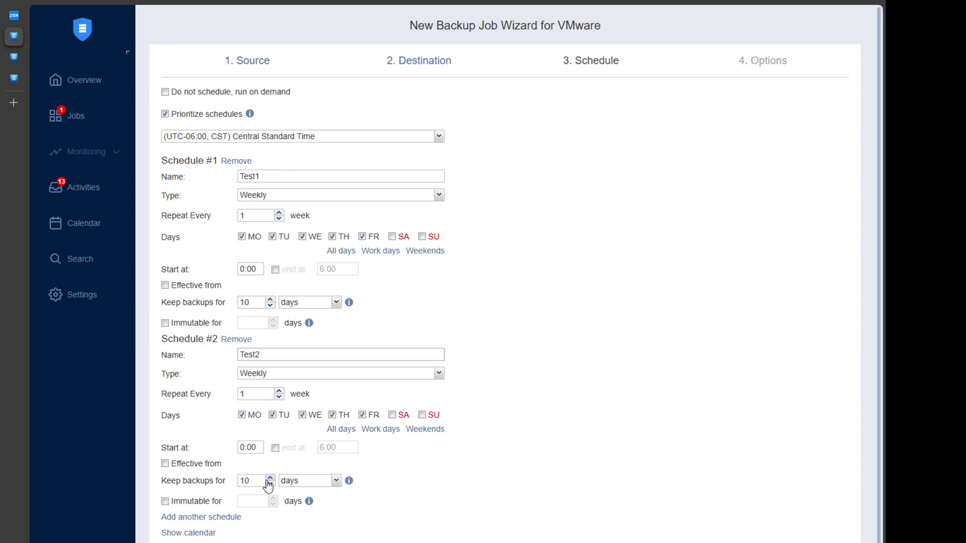
click(165, 323)
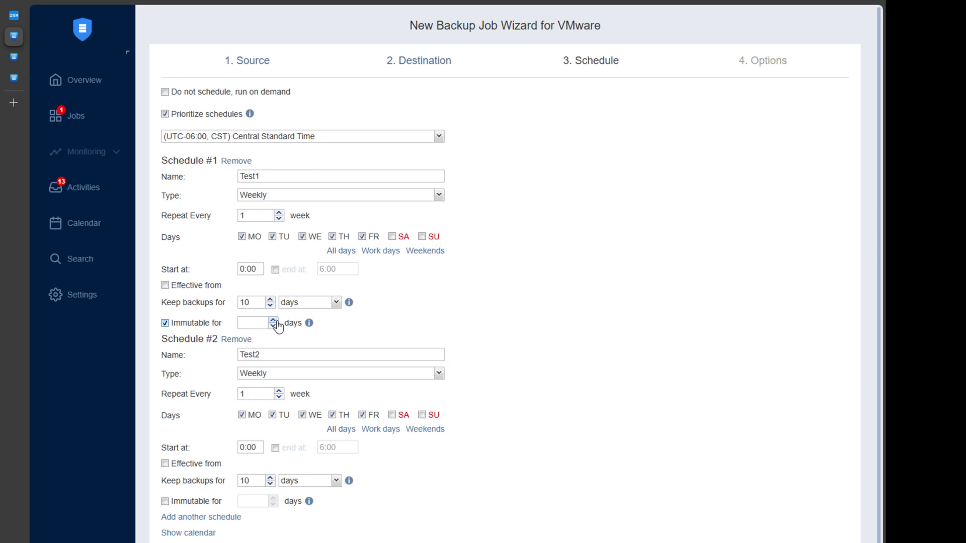
click(199, 534)
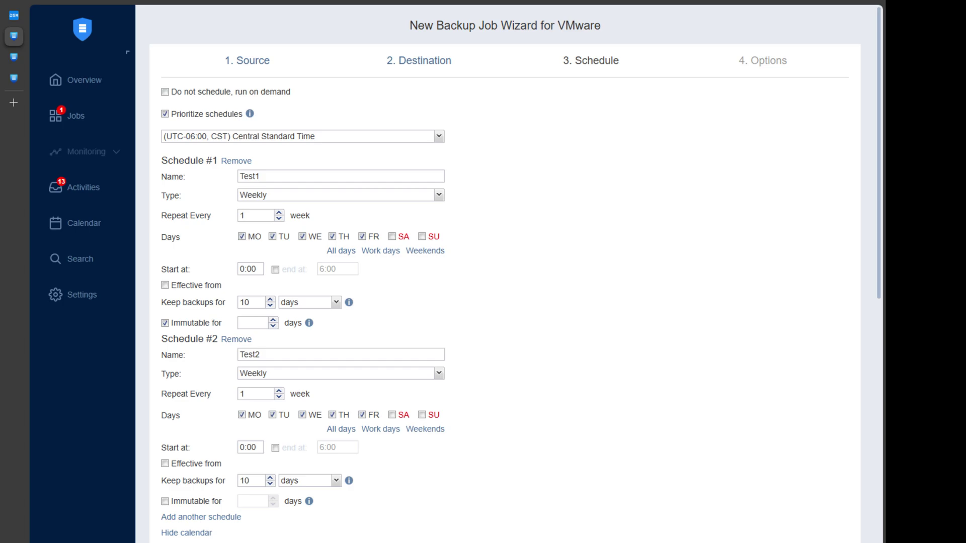
scroll(726, 510, down, 10)
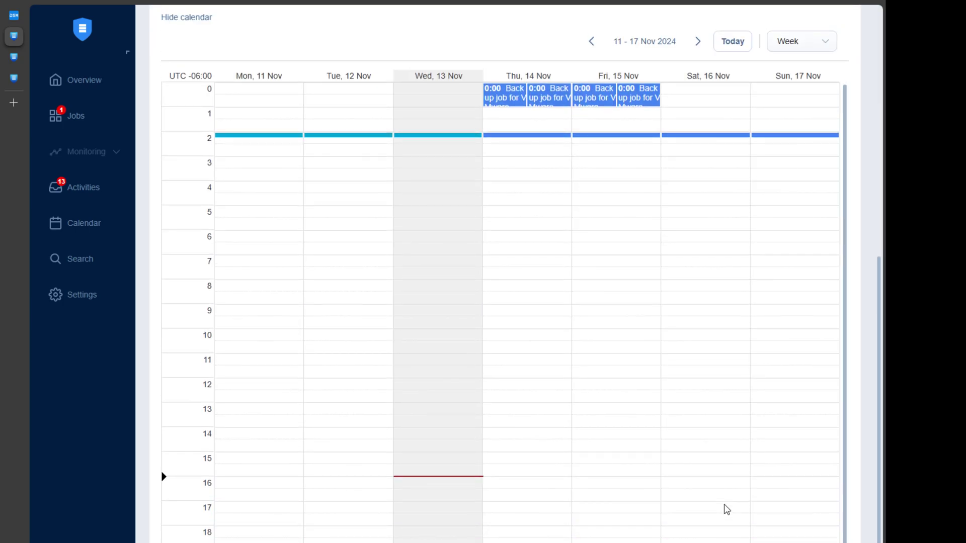
Review the calendar's Tuesday, Friday and Saturday slots, hide it, and continue to Options.
scroll(664, 256, down, 1)
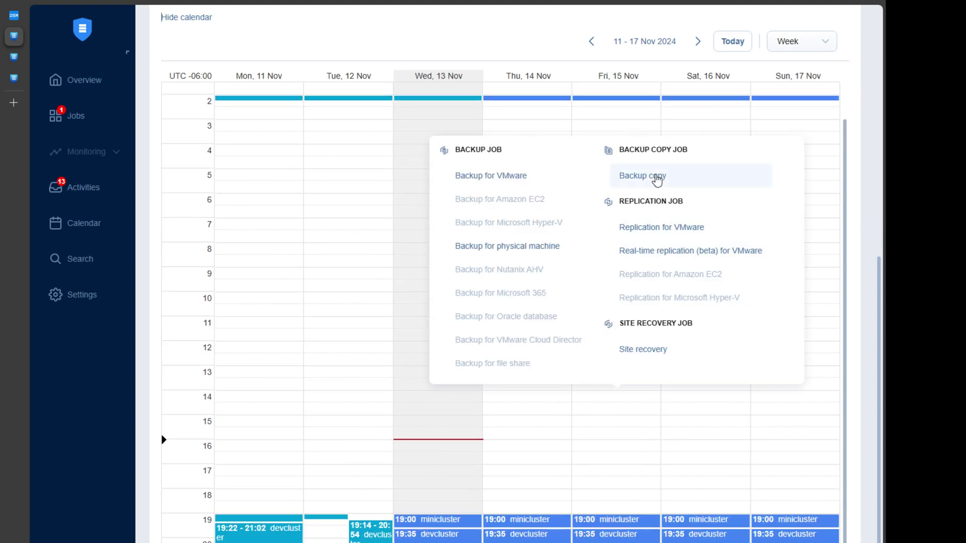
click(347, 206)
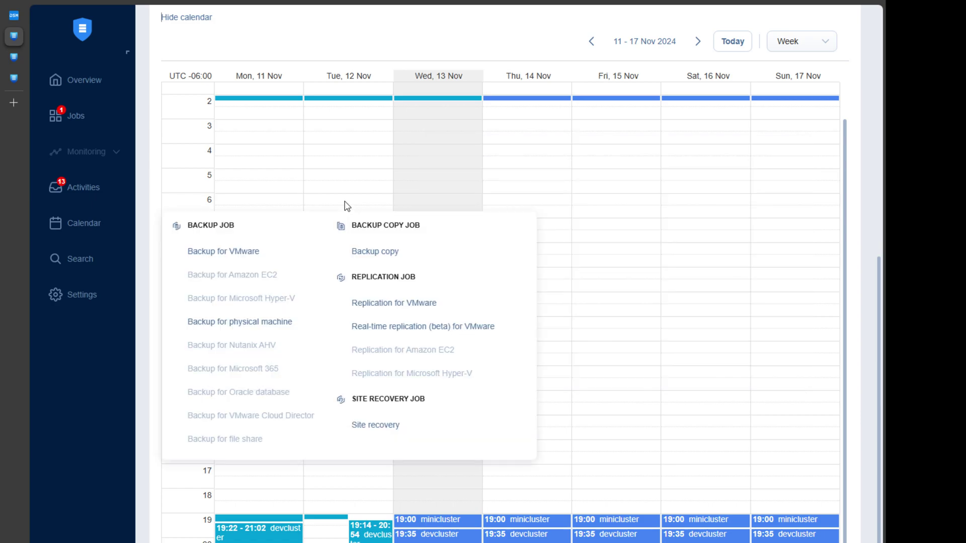
click(643, 208)
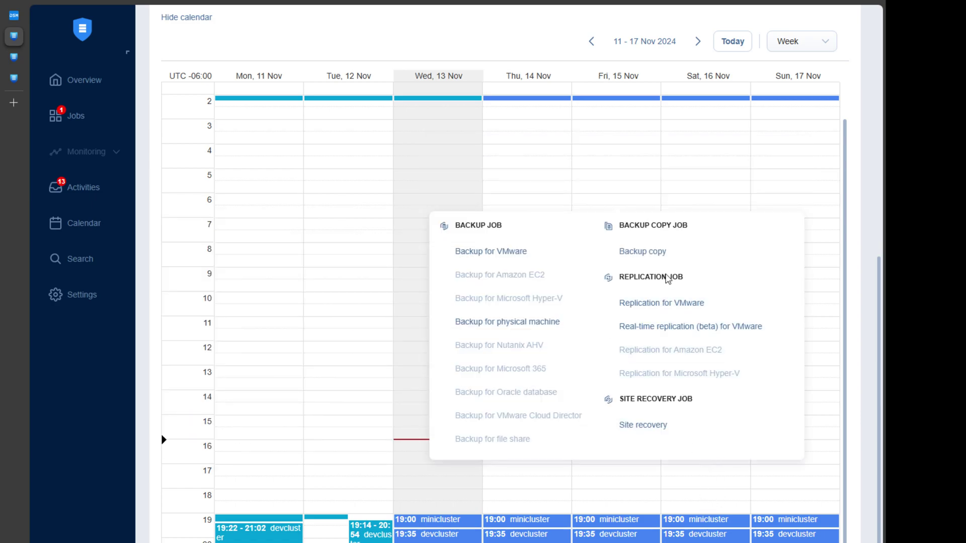
click(680, 160)
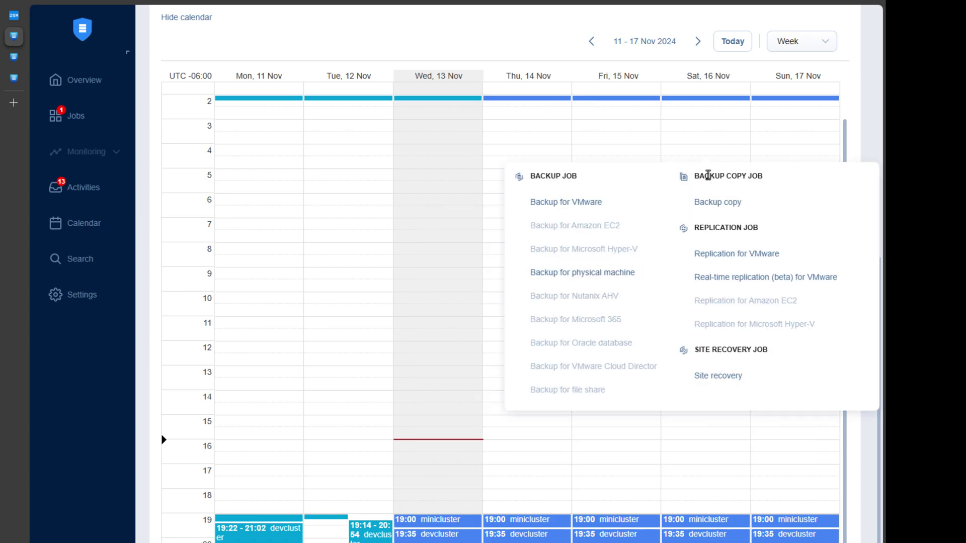
scroll(838, 119, up, 4)
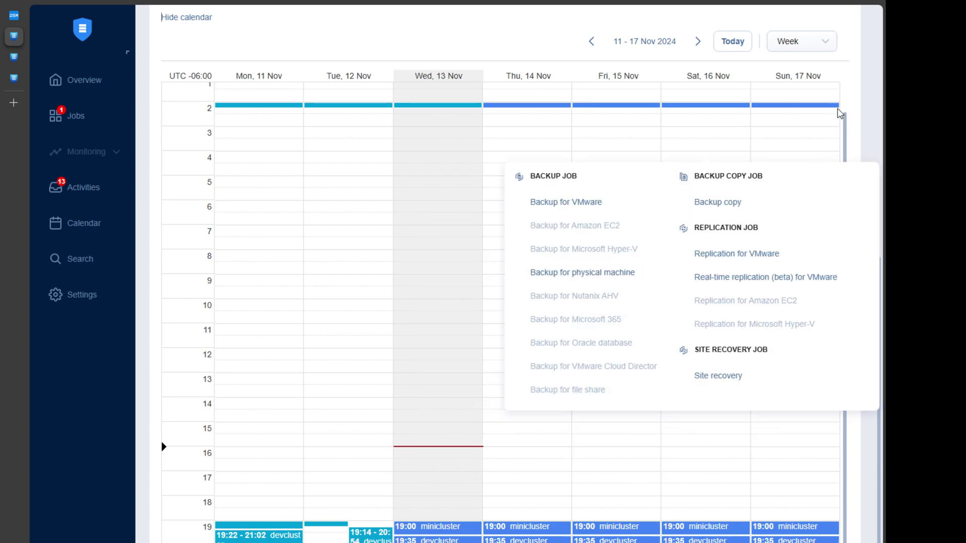
scroll(868, 84, up, 10)
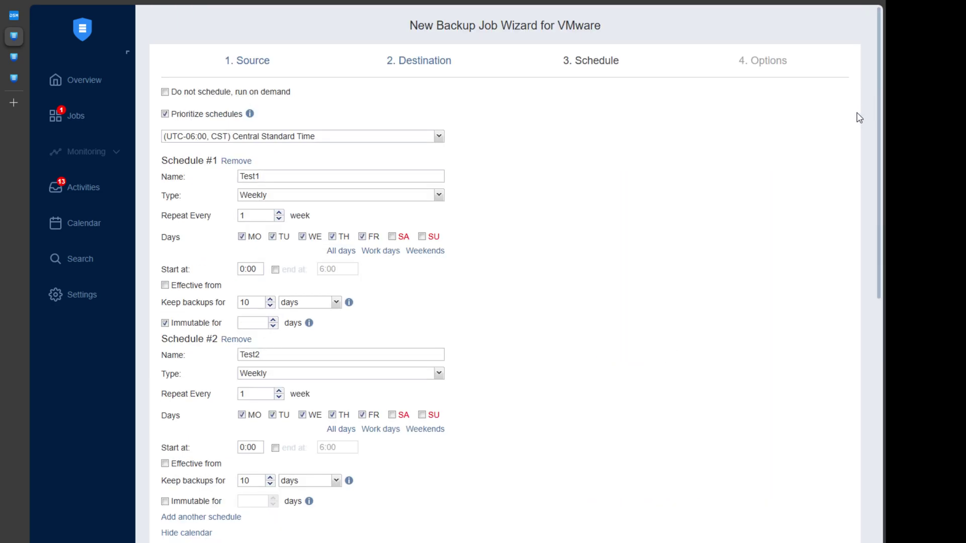
scroll(850, 121, down, 4)
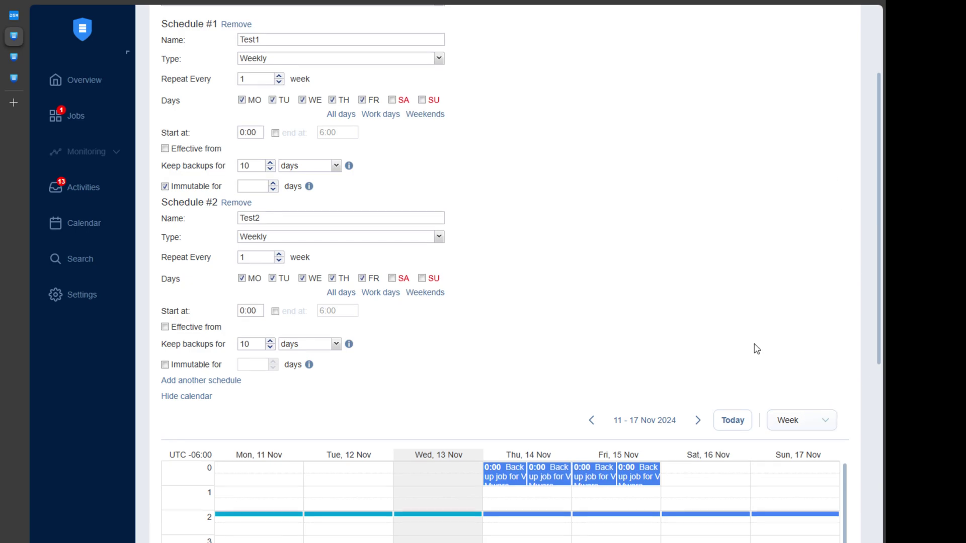
click(188, 397)
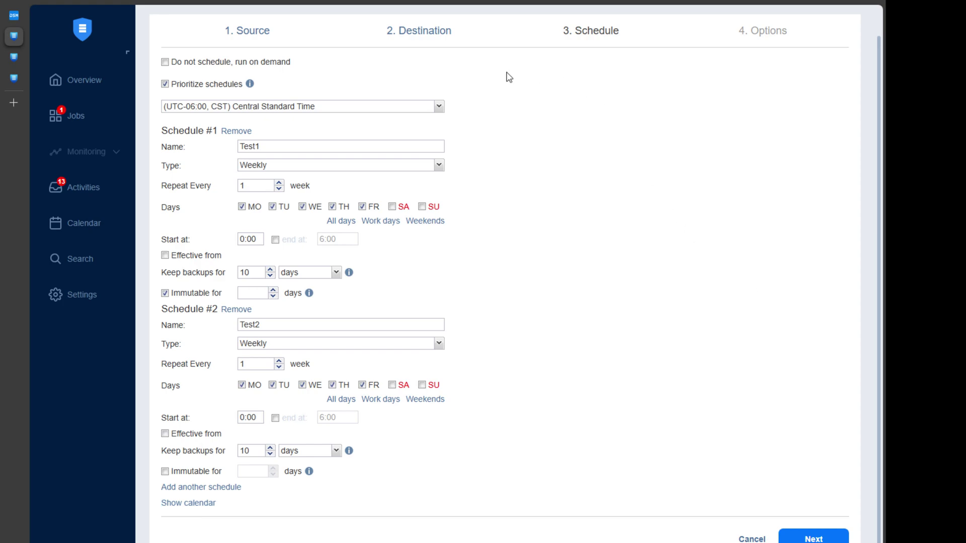
click(789, 537)
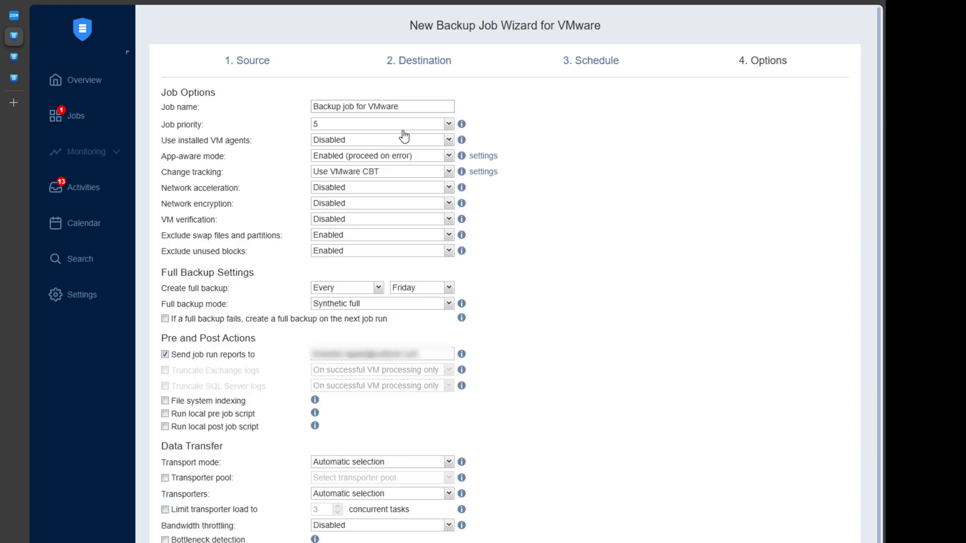
Rename the job to ubuntuserver and set bandwidth throttling to Enabled, showing its rules.
drag(417, 107, 205, 92)
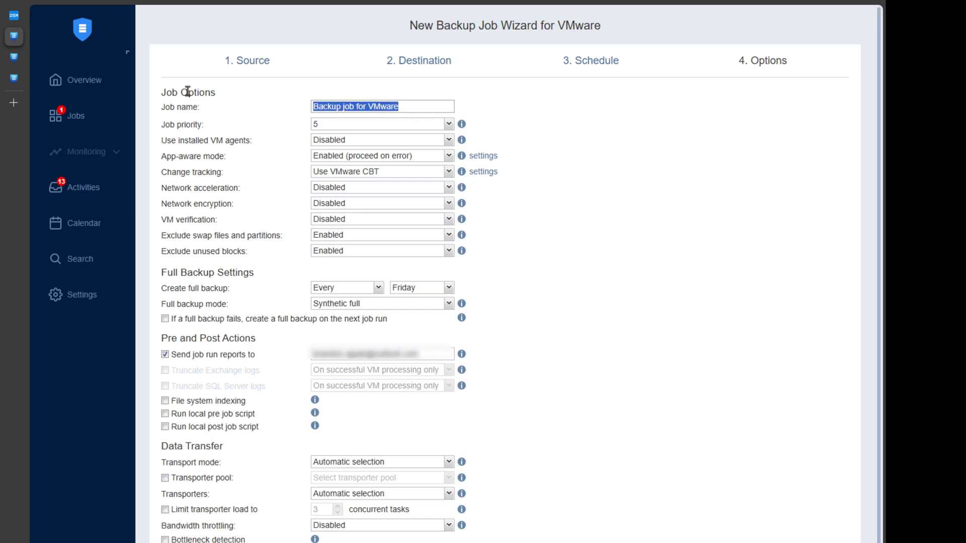
text(ubuntuserver)
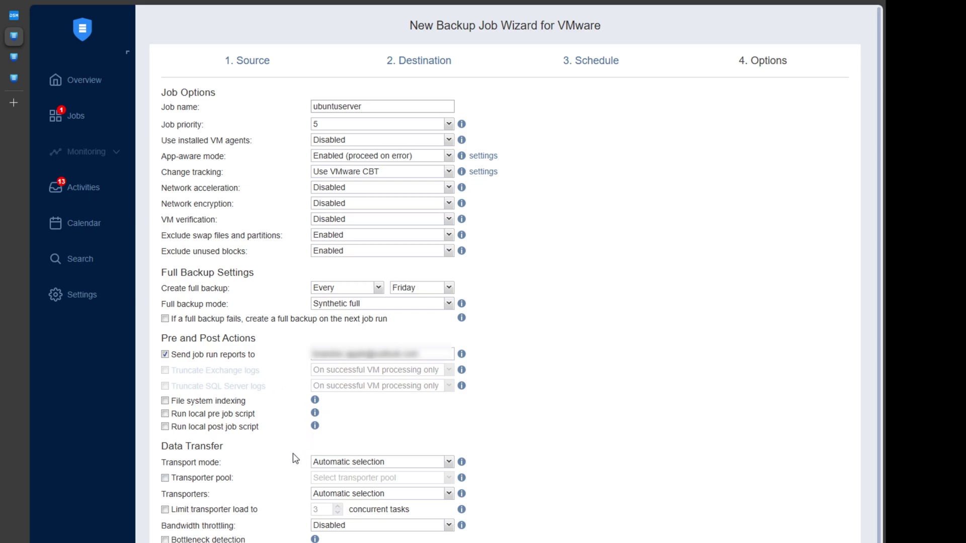
click(335, 527)
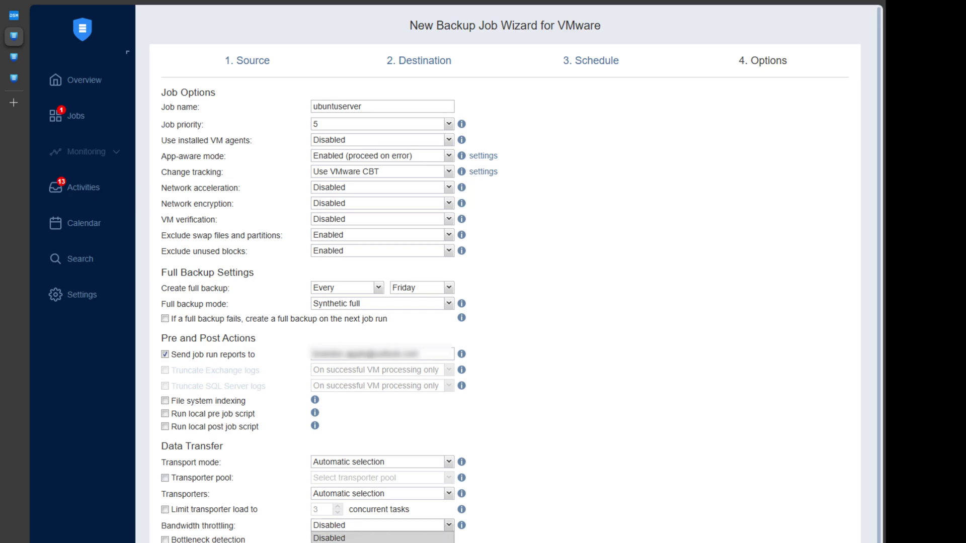
click(337, 537)
click(347, 527)
key(Down)
key(Return)
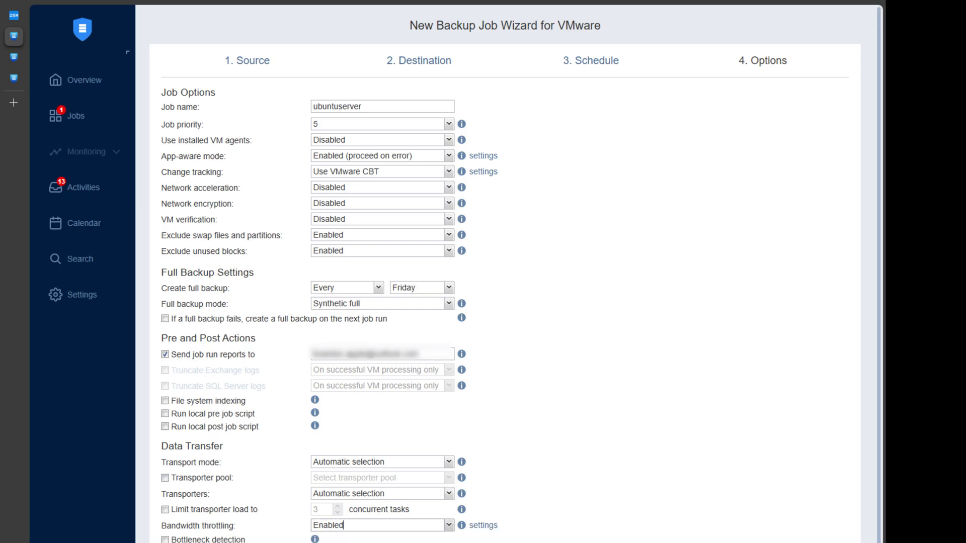
click(482, 525)
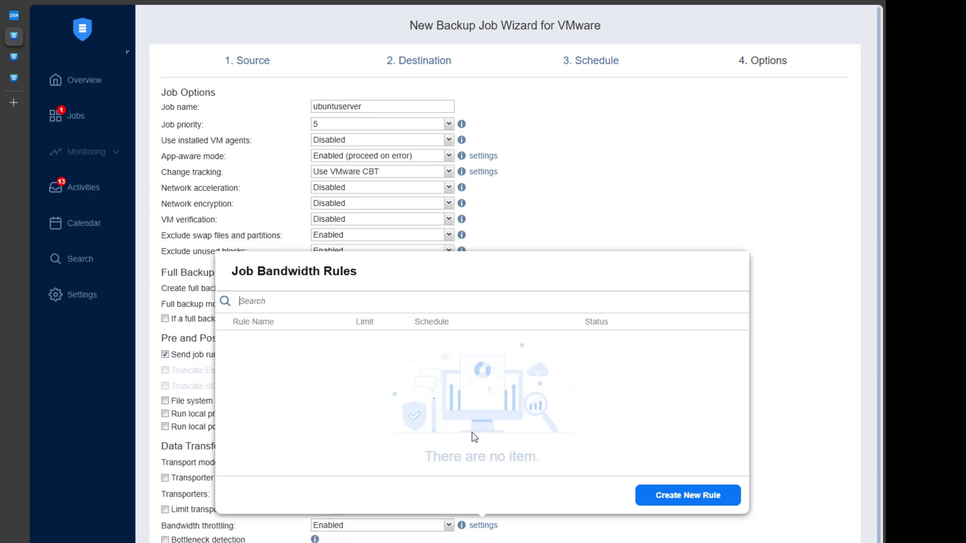
Draft bandwidth rule testrule01 in Mbit/s, always active, then cancel it and close the rules list.
click(652, 504)
drag(657, 322, 547, 321)
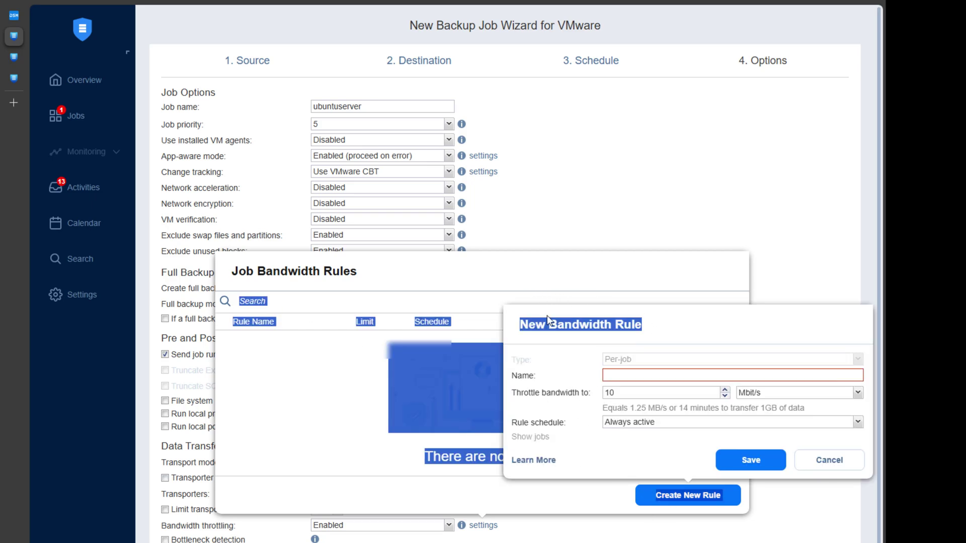
click(630, 376)
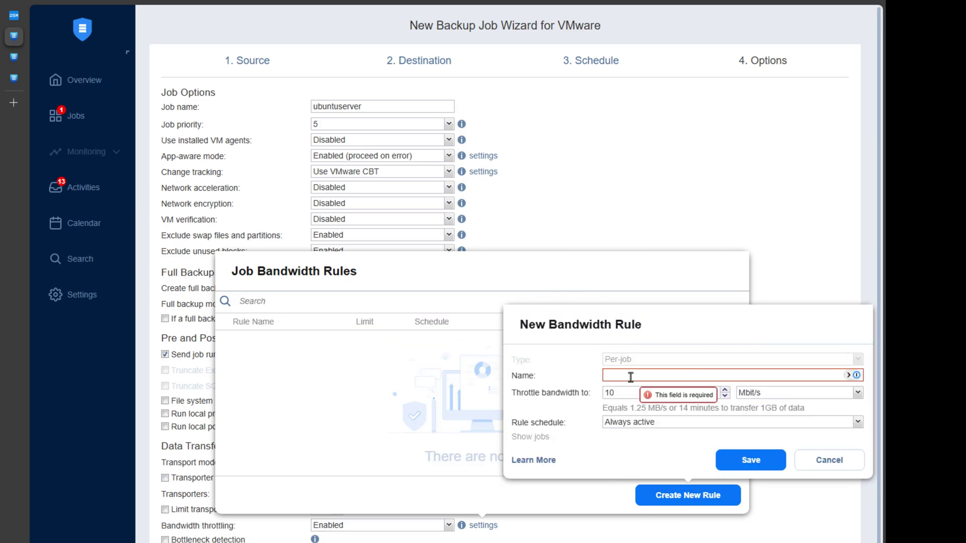
text(testrule01)
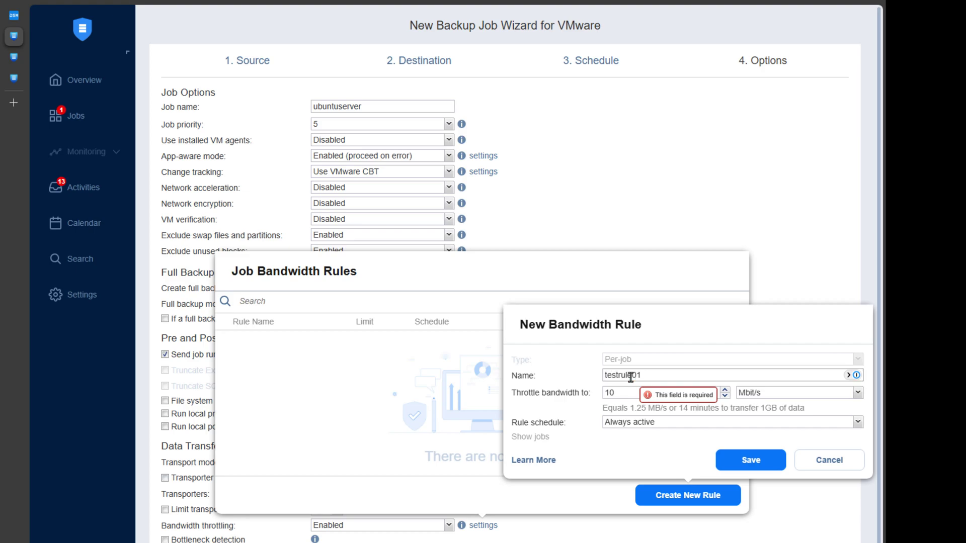
click(545, 413)
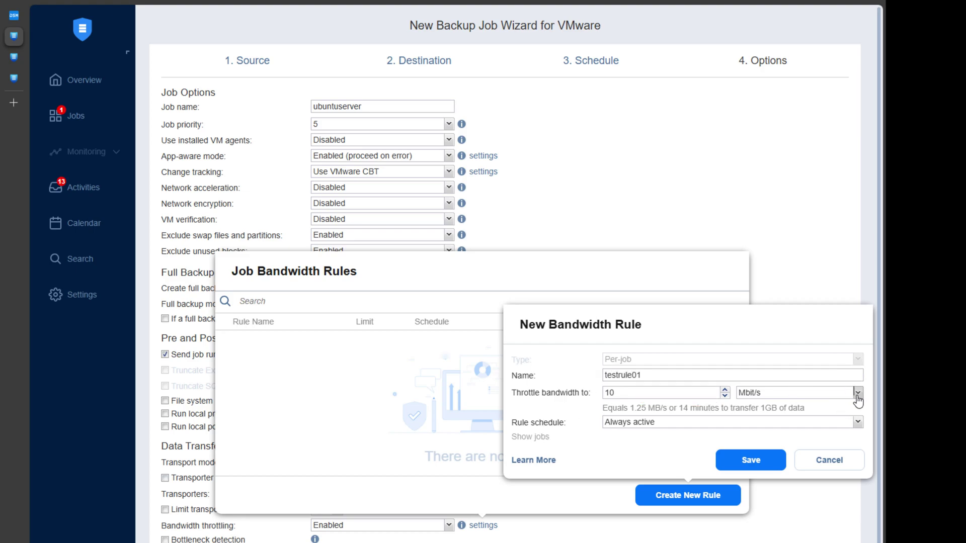
click(857, 394)
click(857, 401)
click(719, 427)
click(806, 330)
click(829, 466)
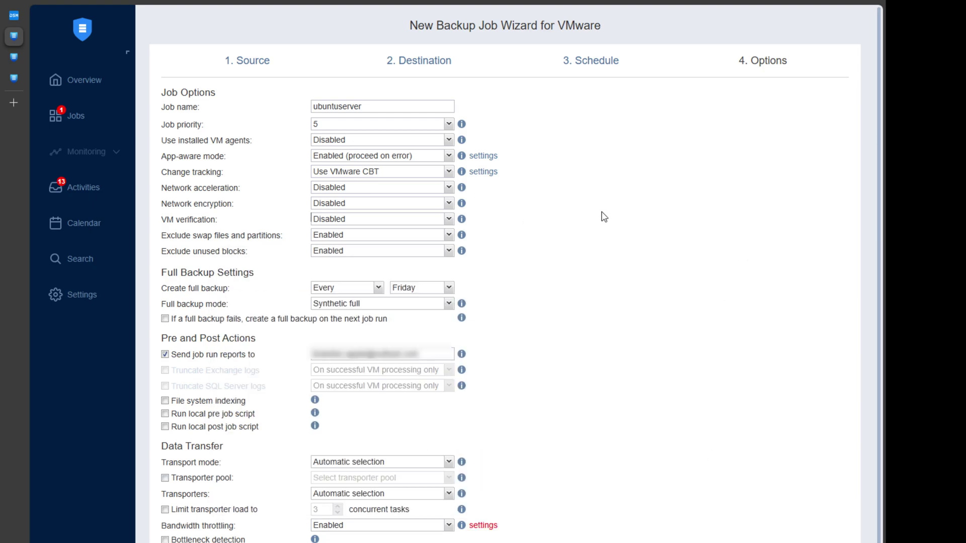
click(562, 217)
mouse_move(315, 539)
click(448, 525)
Disable bandwidth throttling, then cancel the run prompt after picking UbuntuServer for a selected-VM run.
click(378, 537)
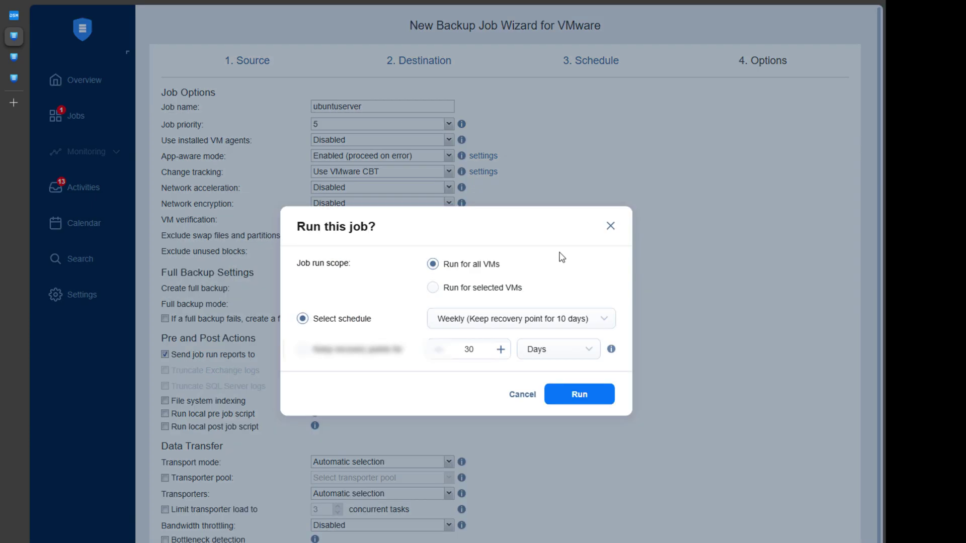
click(433, 287)
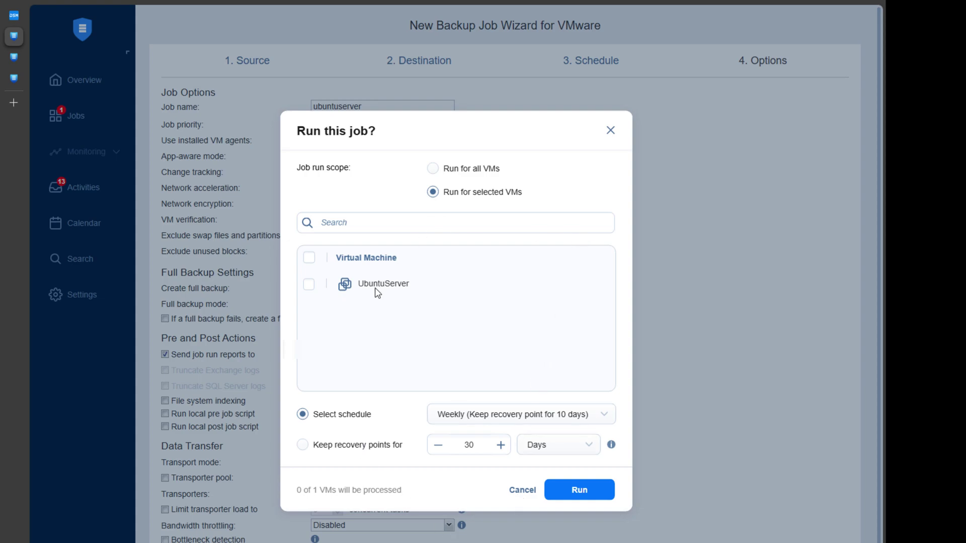
click(310, 285)
click(523, 494)
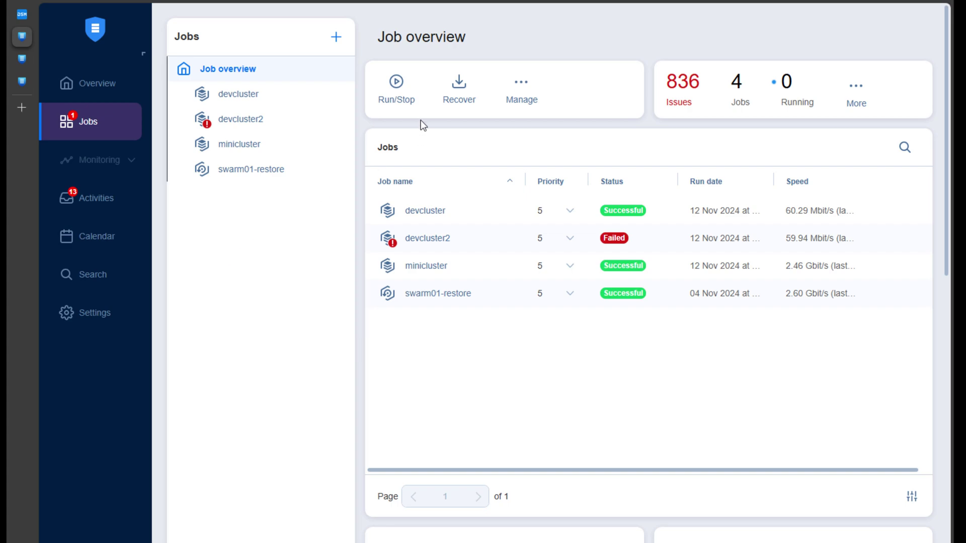
Begin a Full recovery for VMware job from the Recover menu on Job overview.
click(461, 98)
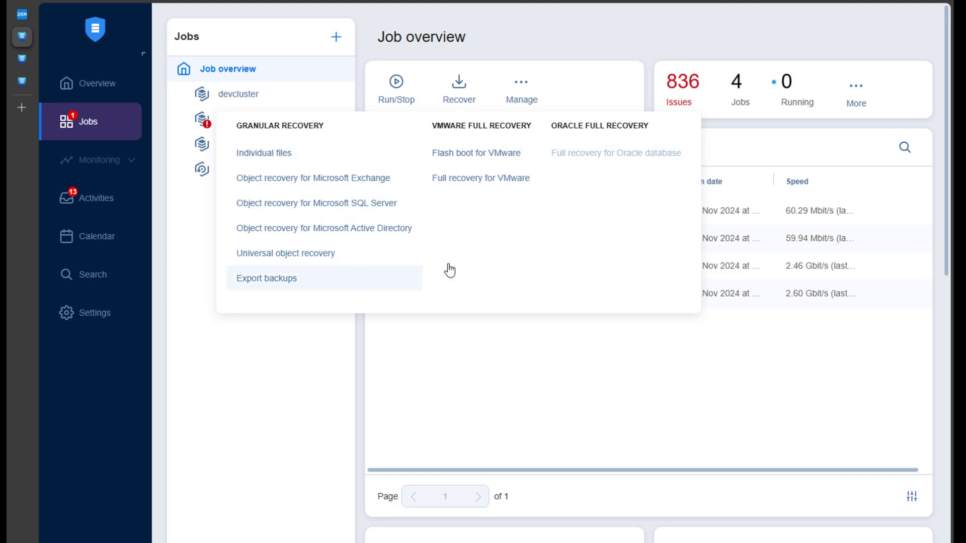
click(512, 188)
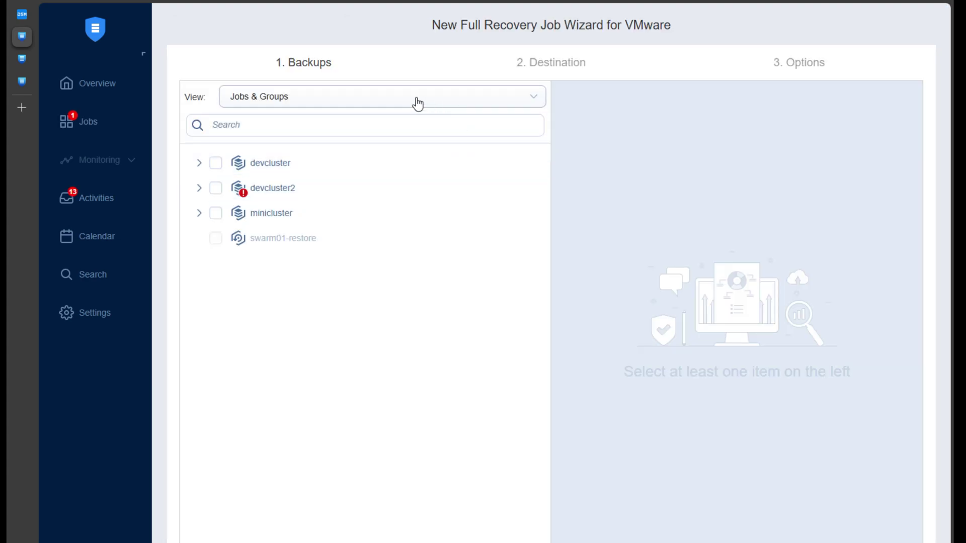
Search the backups for 'ubu' and select the UbuntuServer backup from devcluster2.
click(287, 130)
text(ubuntu)
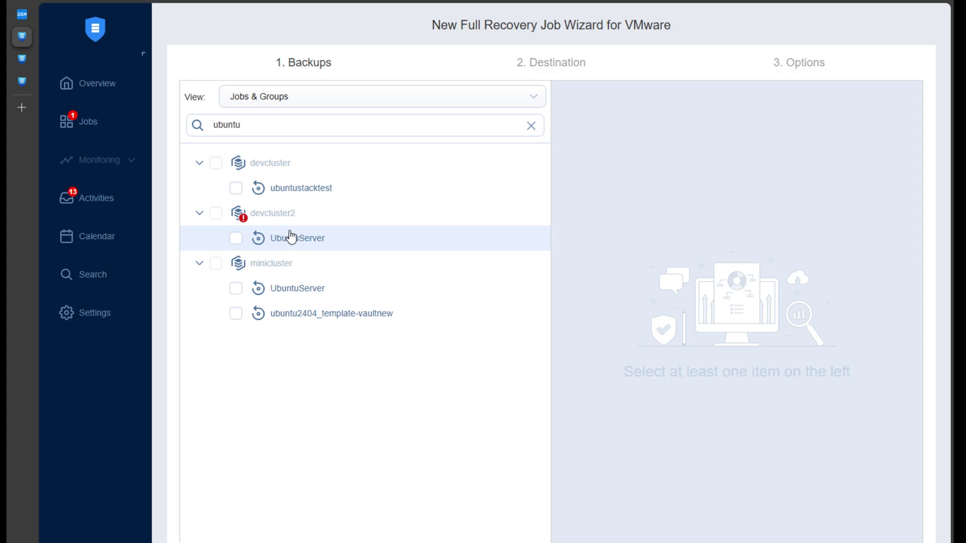
click(236, 240)
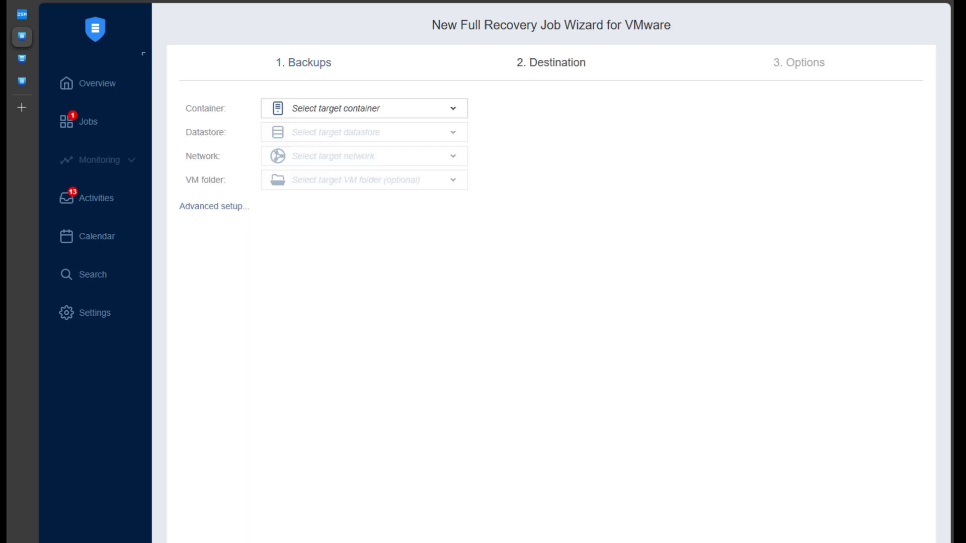
Restore into the devcluster container on network DPG-Servers (VDS-Mgmt) and show per-VM destination settings.
click(449, 120)
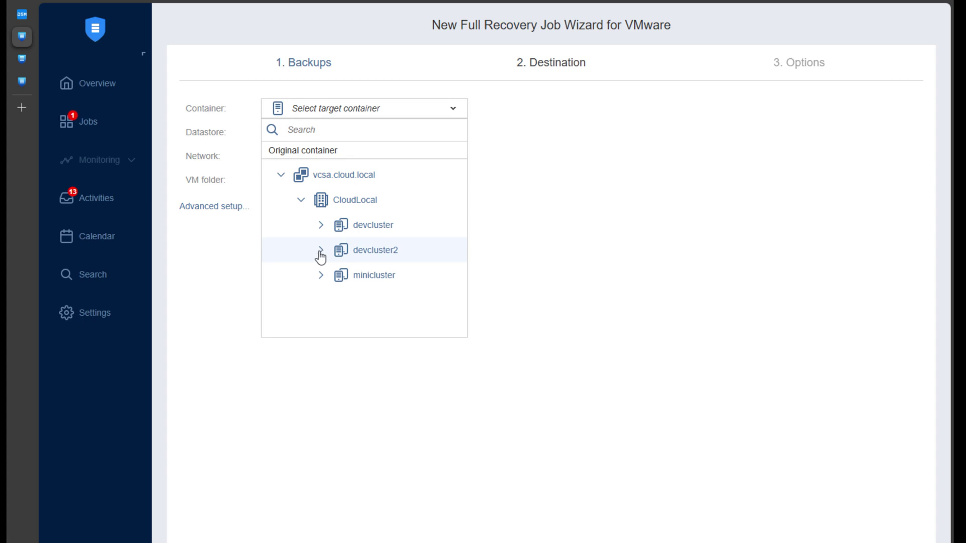
click(360, 232)
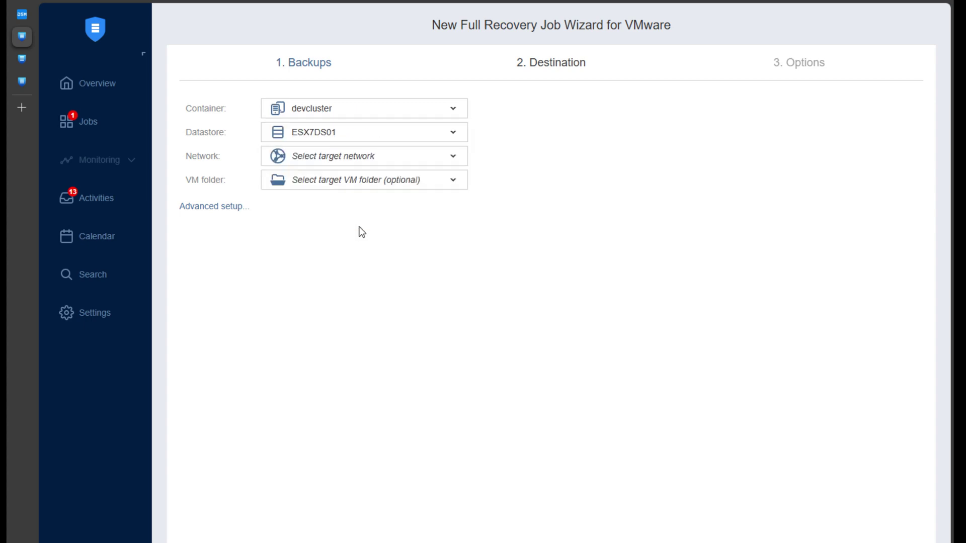
click(337, 158)
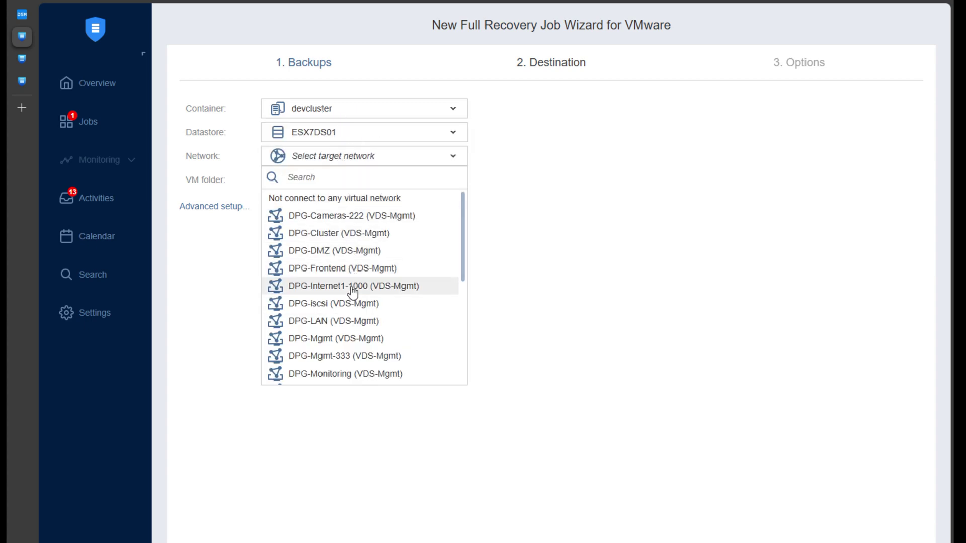
scroll(351, 312, down, 5)
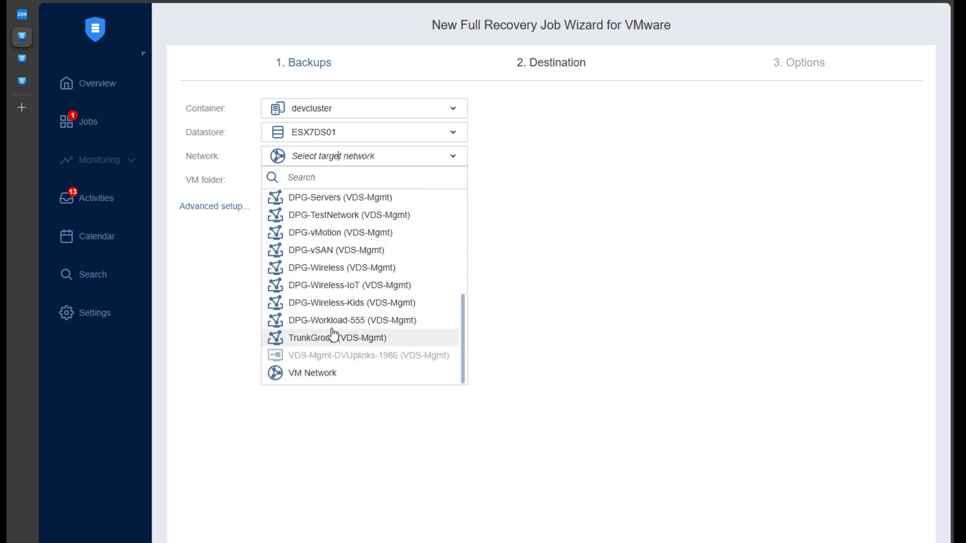
scroll(347, 279, up, 1)
scroll(347, 280, up, 3)
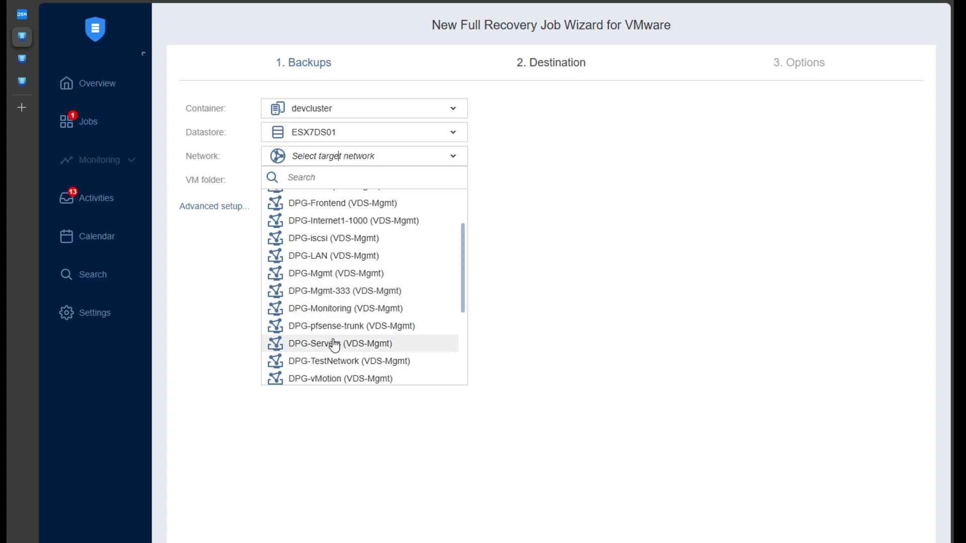
click(352, 340)
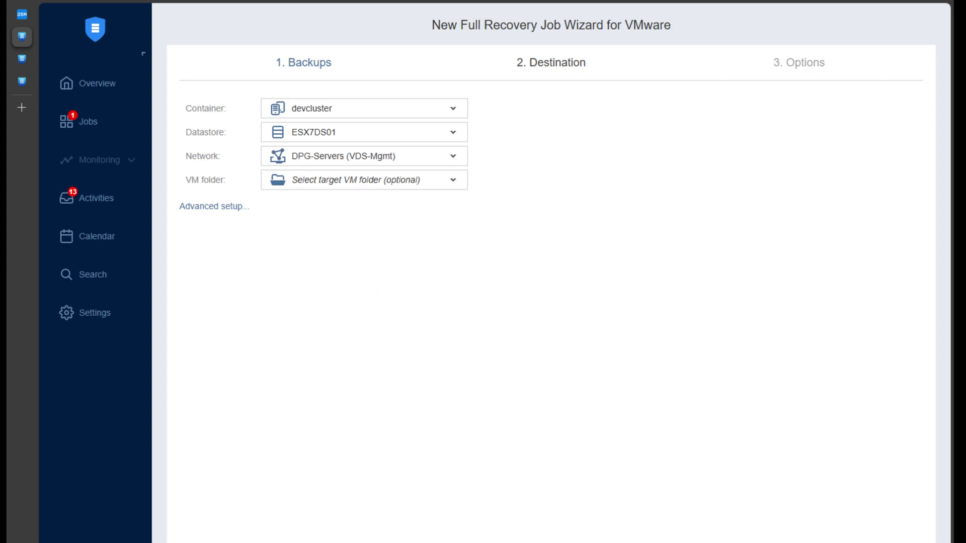
click(215, 207)
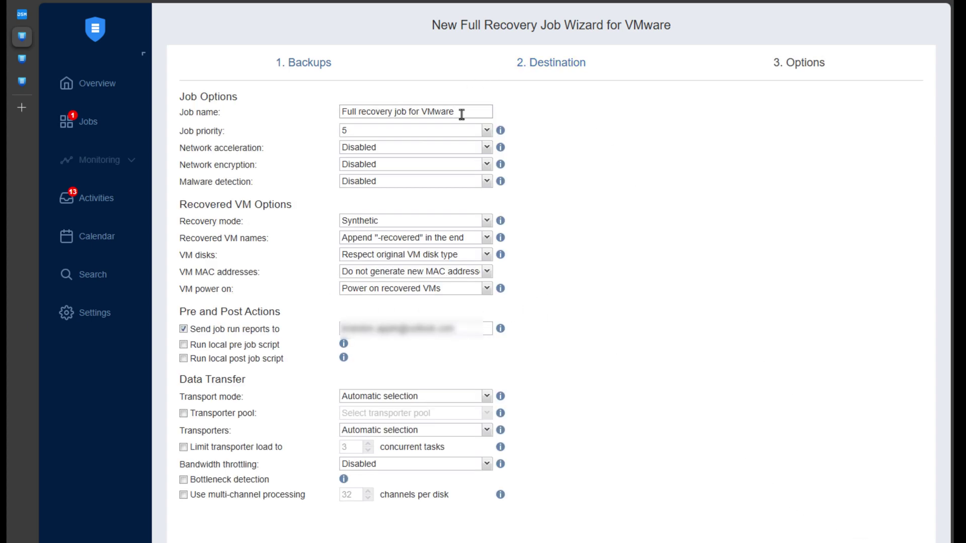
Name the job ubuntuserver_restore with Production mode, -recovered VM names and new MAC addresses, then finish.
drag(461, 114, 325, 113)
text(ubuntuserver_restore)
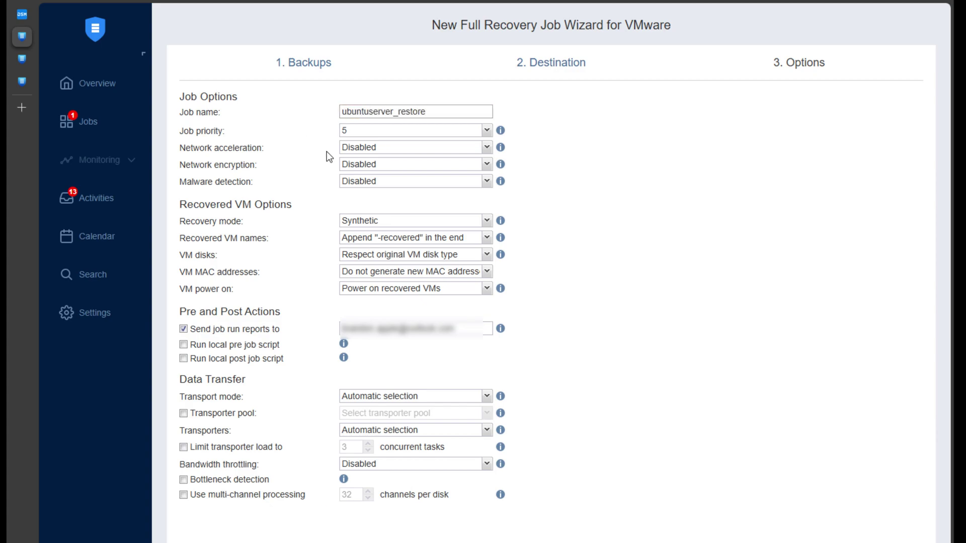
click(393, 221)
click(373, 248)
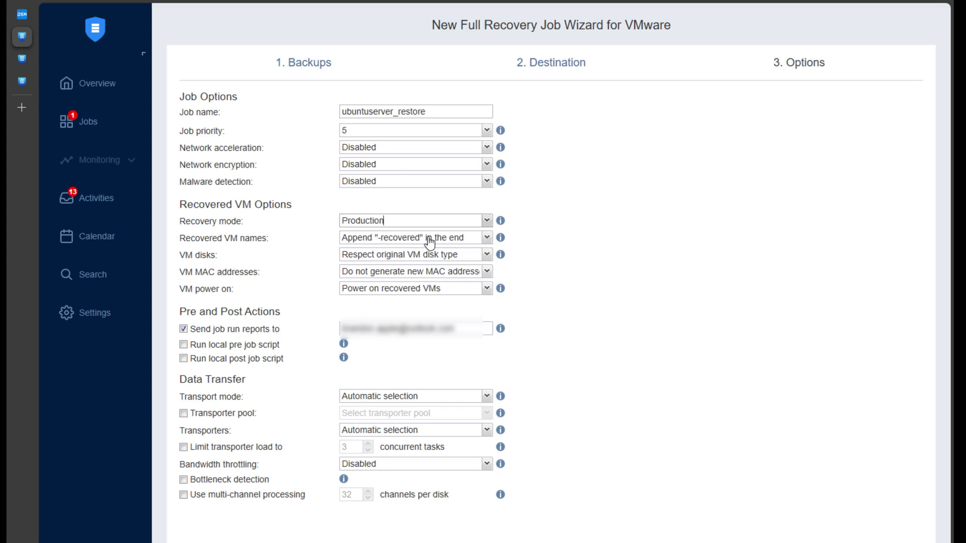
click(474, 247)
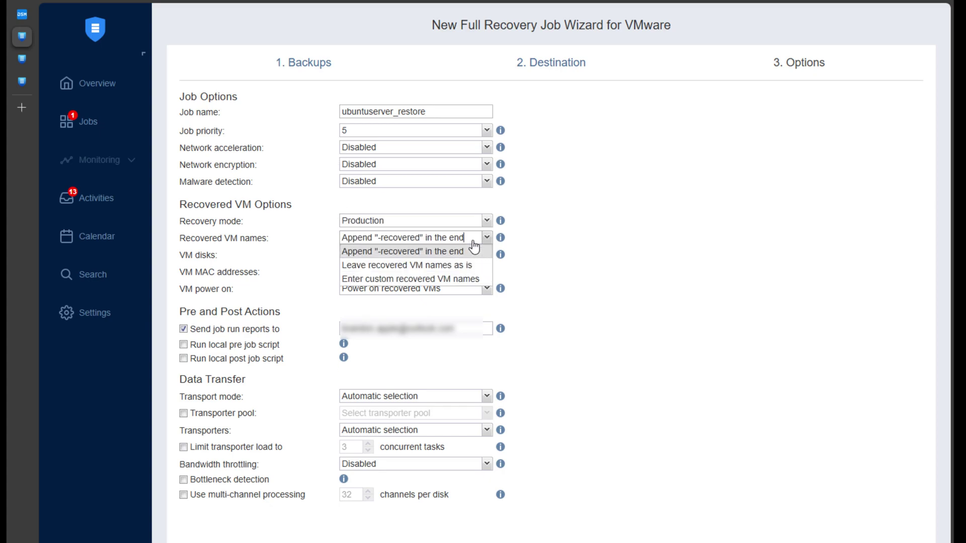
click(420, 253)
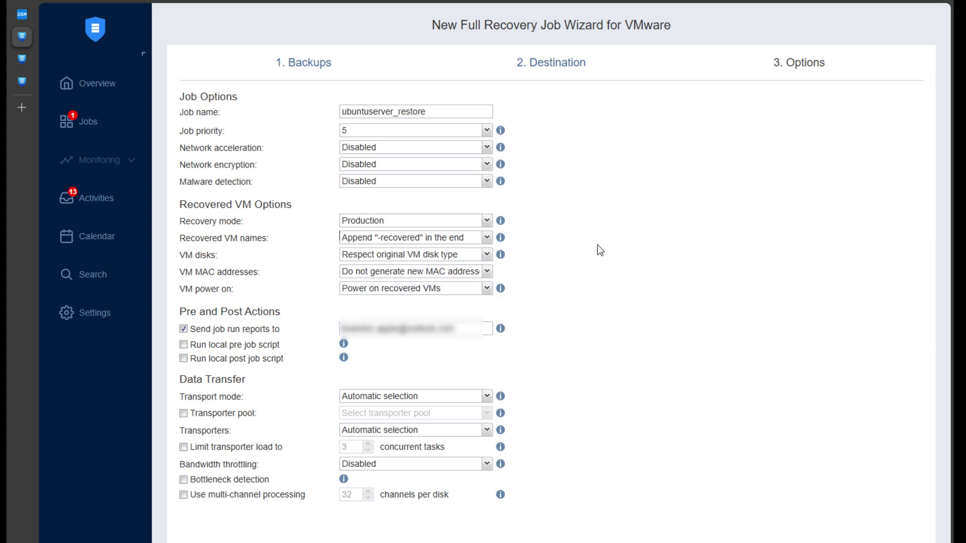
click(441, 276)
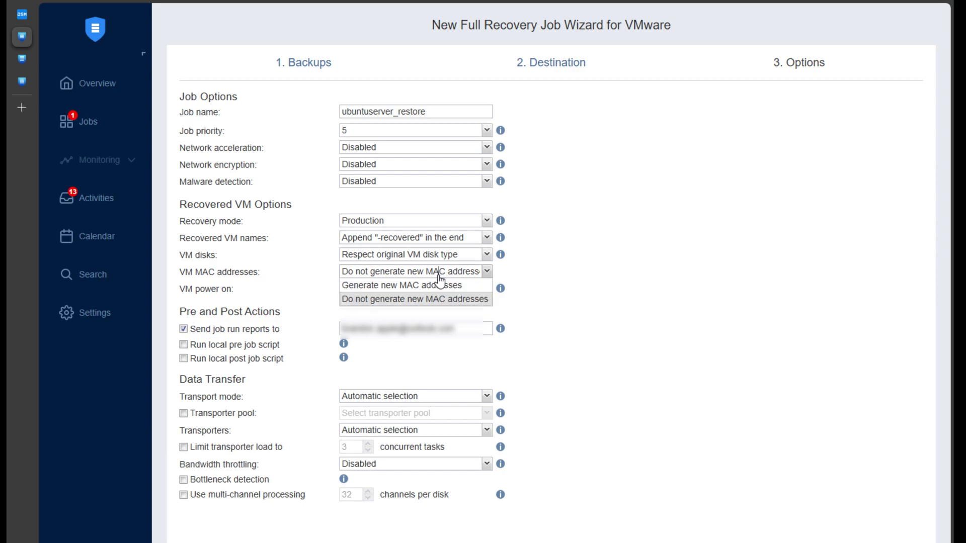
click(408, 282)
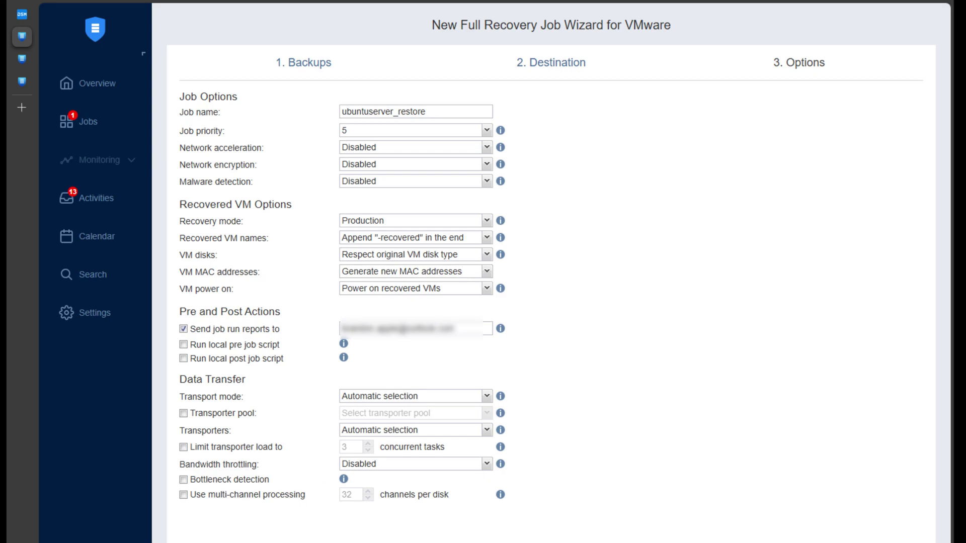
click(737, 496)
Run the recovery for selected VMs only, with UbuntuServer ticked.
click(527, 341)
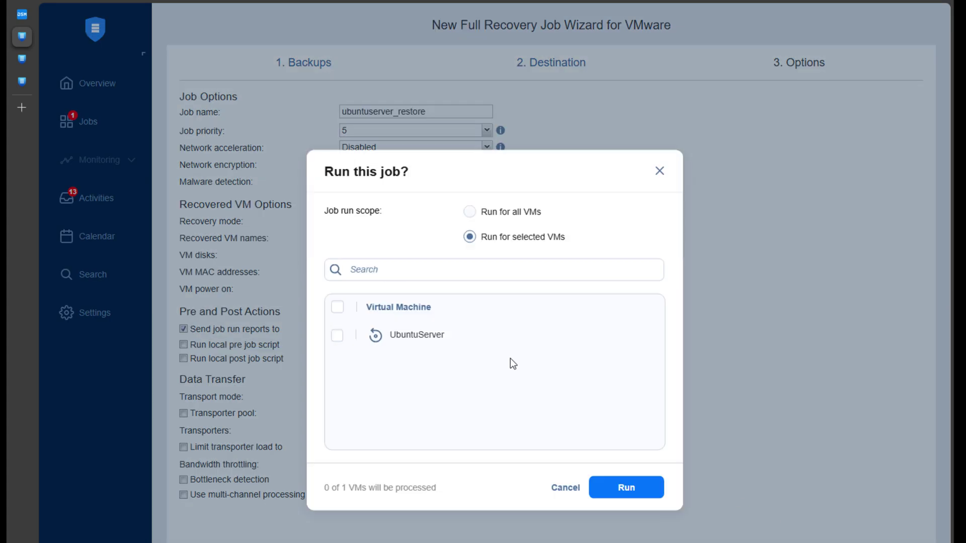
click(337, 336)
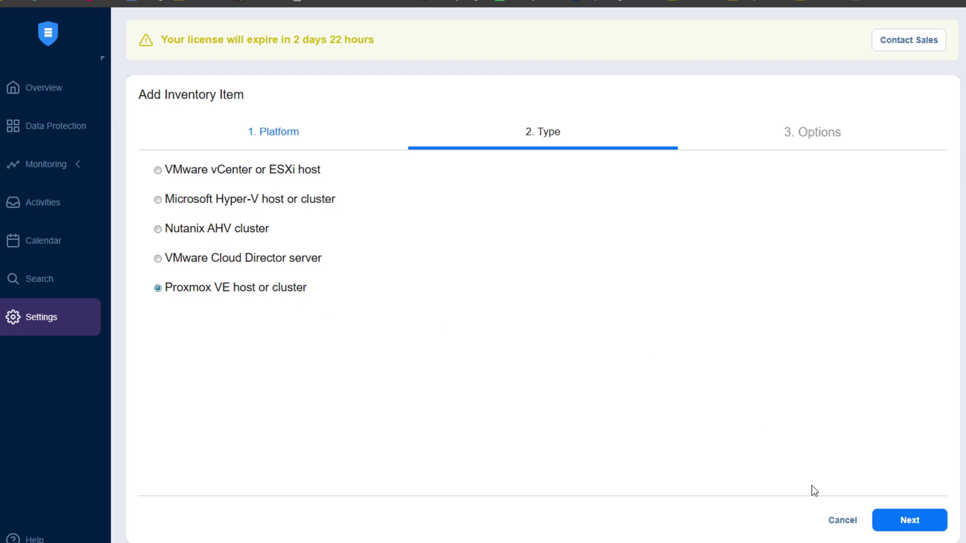
Make ProxmoxServer1 a standalone Proxmox VE host at 10.1.149.62 with username root.
click(917, 528)
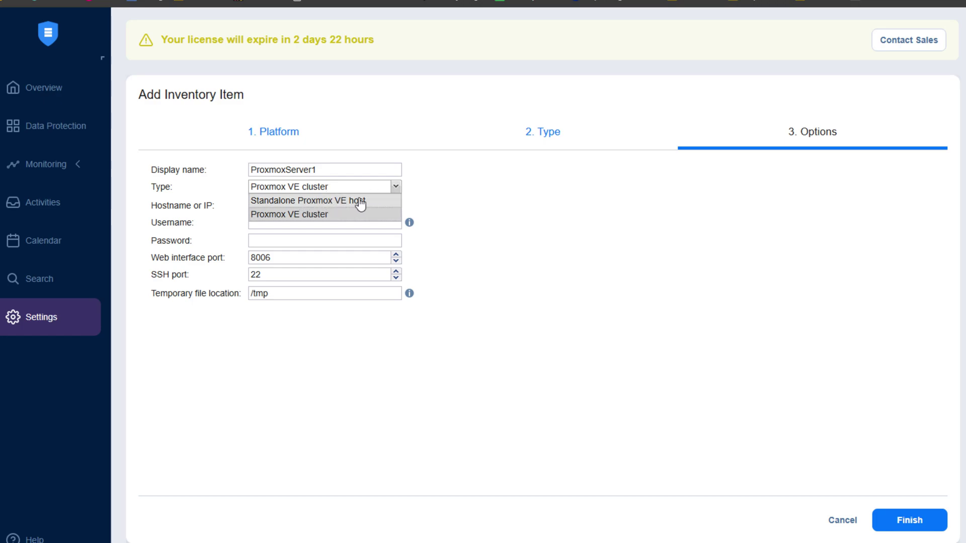
click(313, 201)
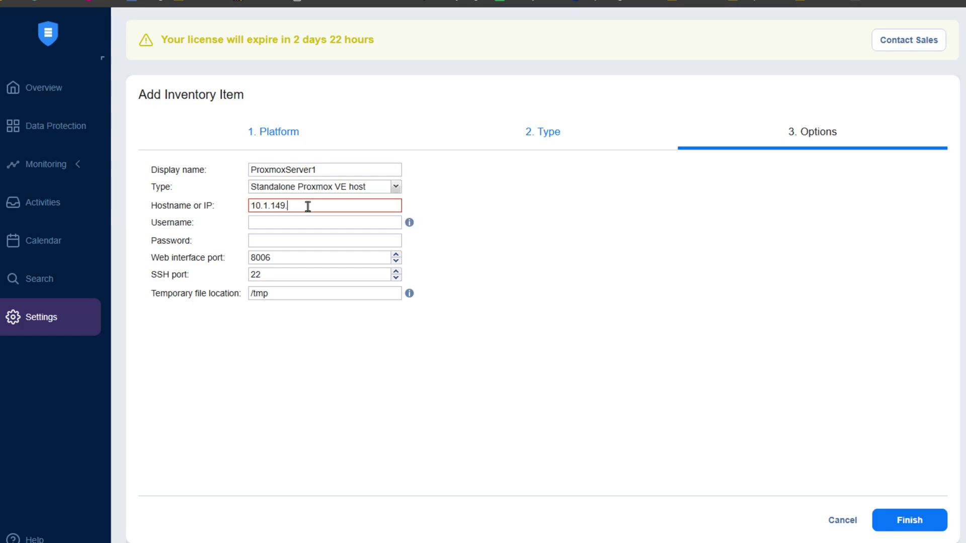
key(Tab)
text(root)
key(Tab)
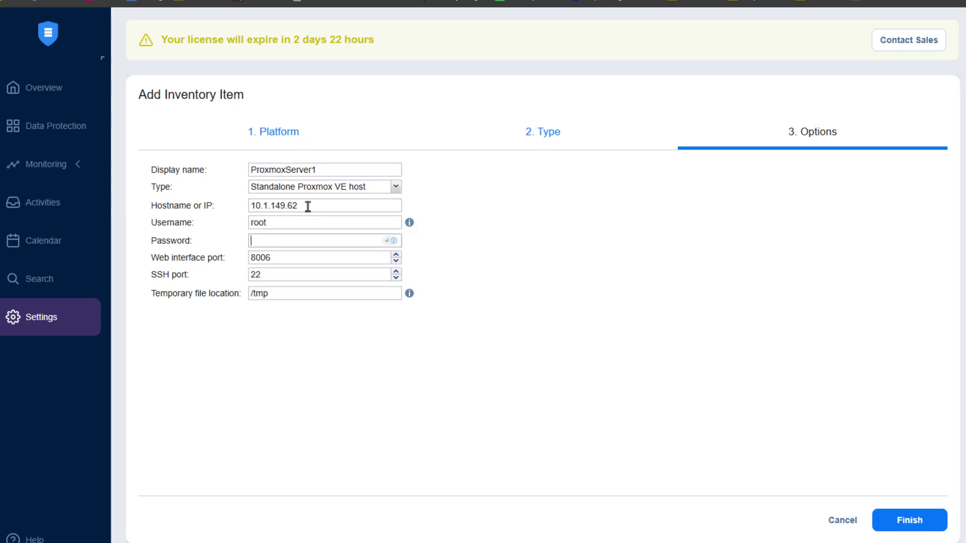